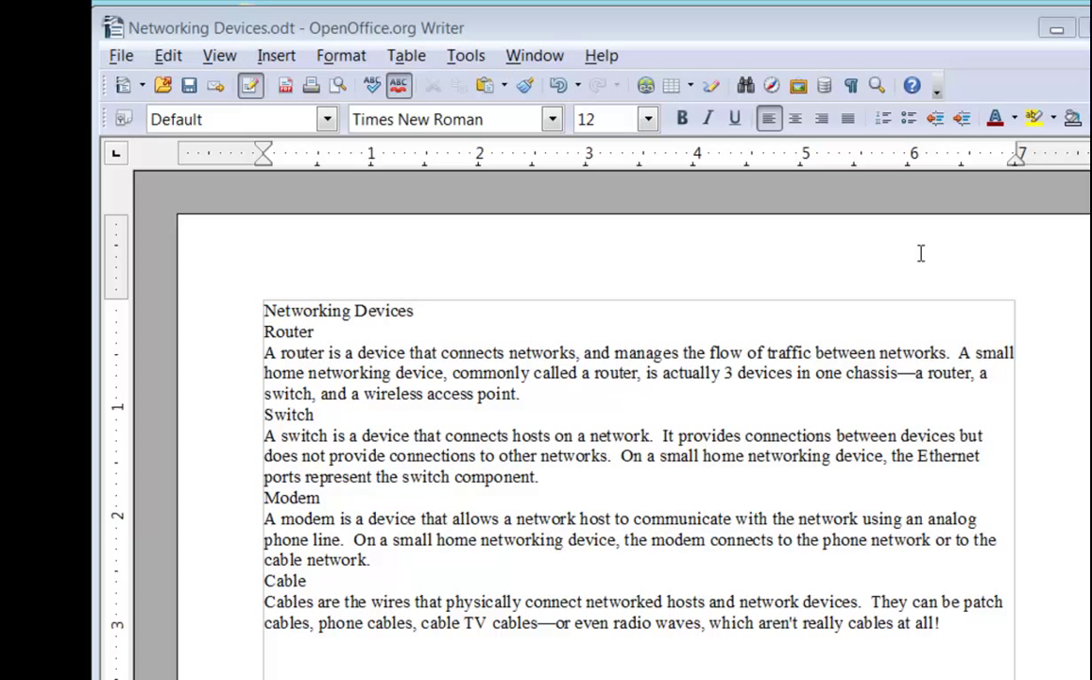
# Show the nonprinting characters and select the word "networking" in the Router paragraph, clearing the selection
pyautogui.click(851, 87)
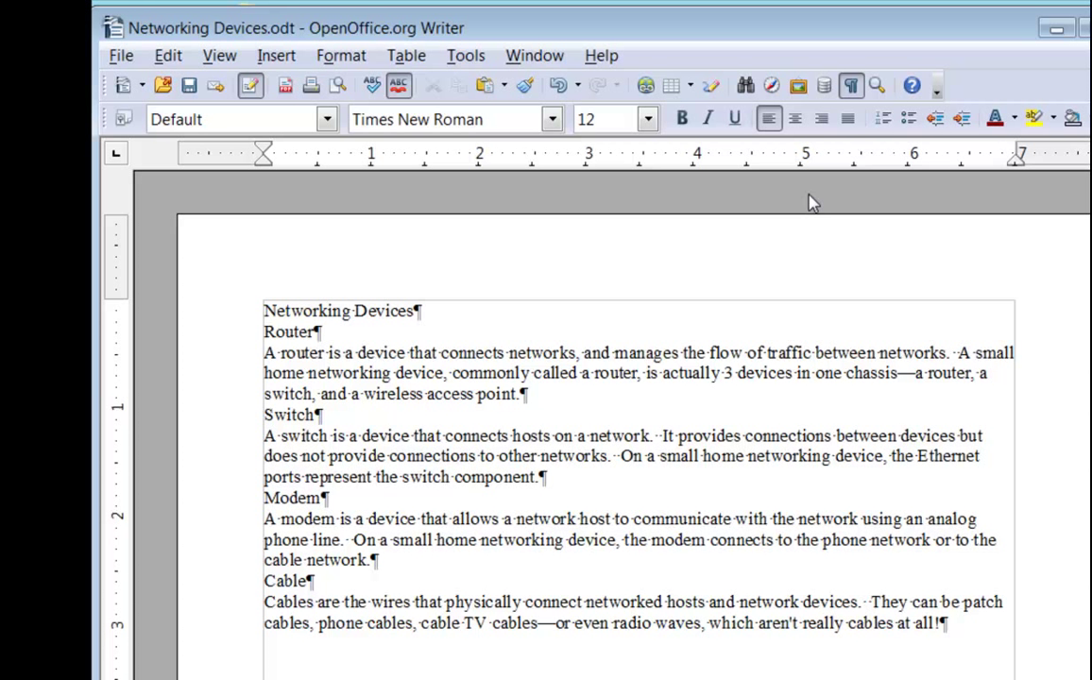
pyautogui.click(449, 373)
pyautogui.moveTo(307, 373); pyautogui.dragTo(390, 374)
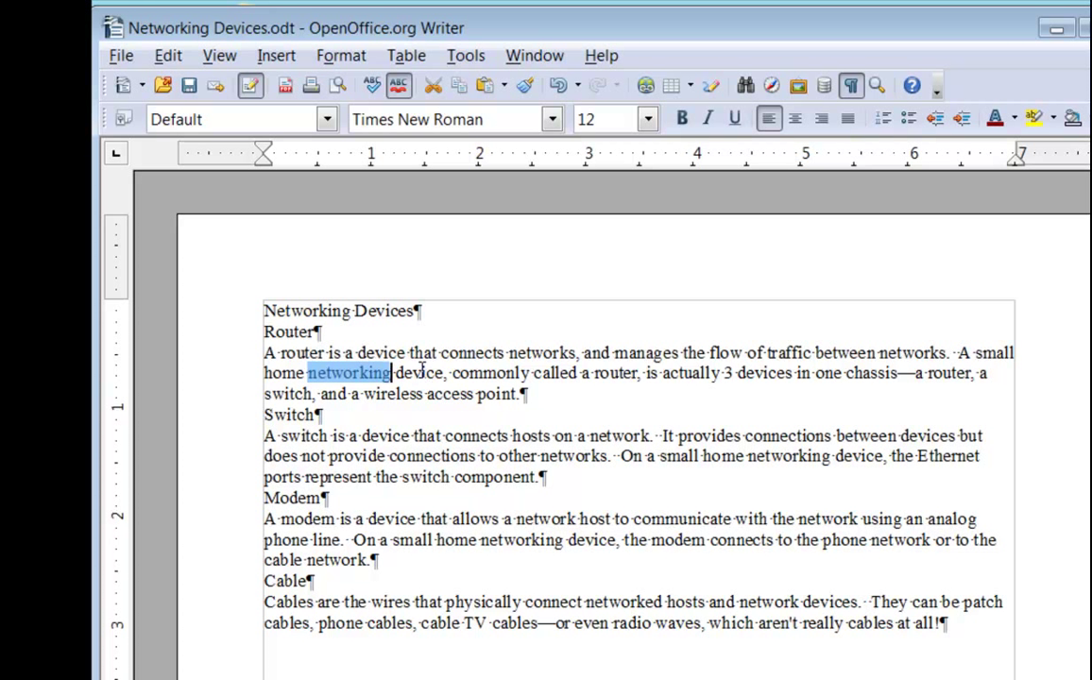
pyautogui.click(421, 372)
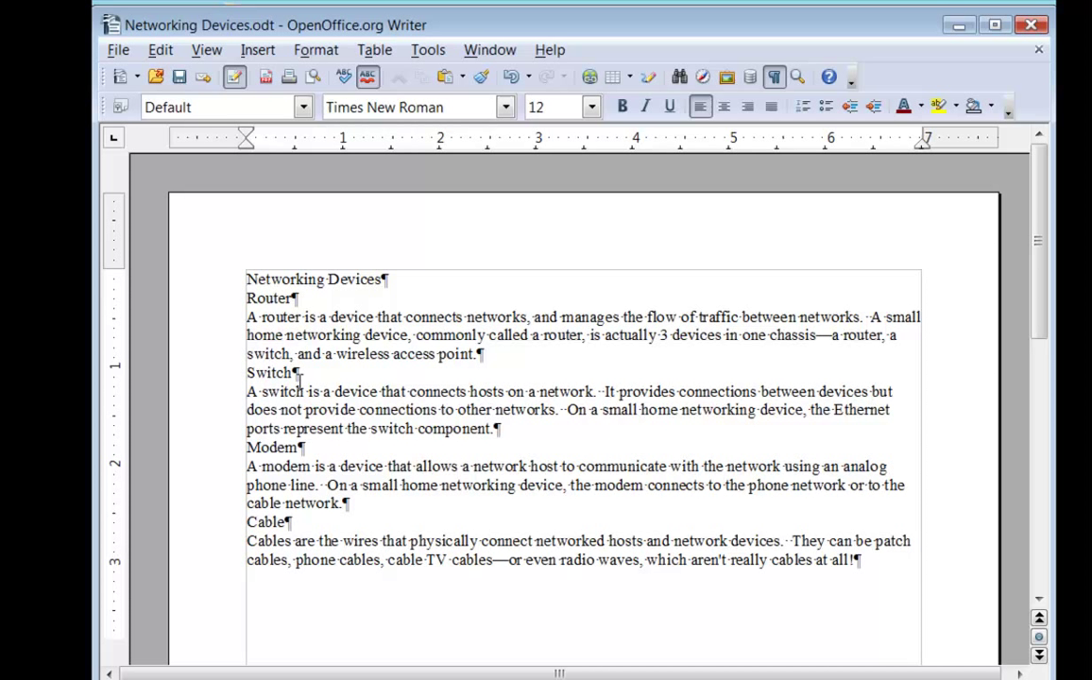
# Select part of the Switch description, clear that selection, and view the available paragraph styles without applying one
pyautogui.moveTo(322, 391); pyautogui.dragTo(376, 428)
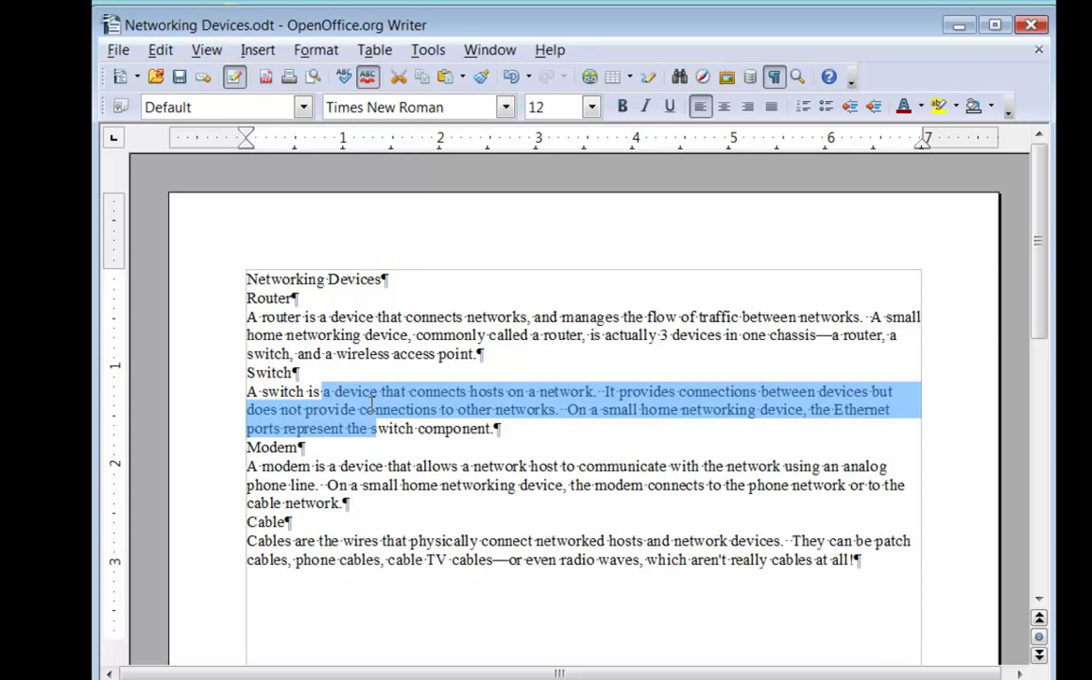
pyautogui.click(370, 402)
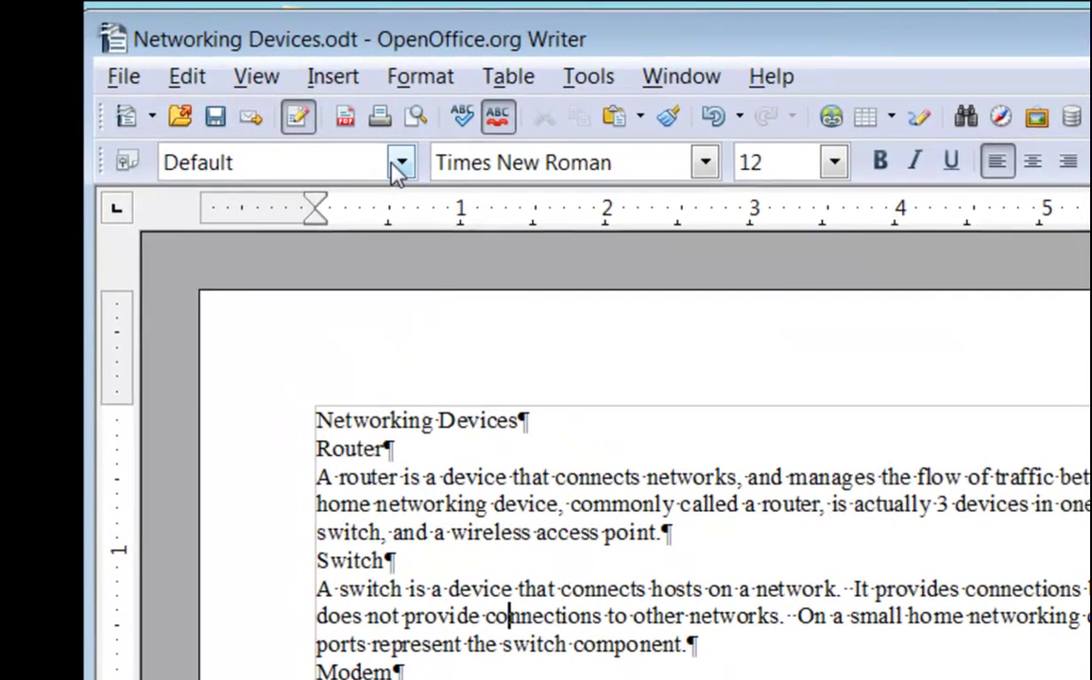
pyautogui.click(303, 107)
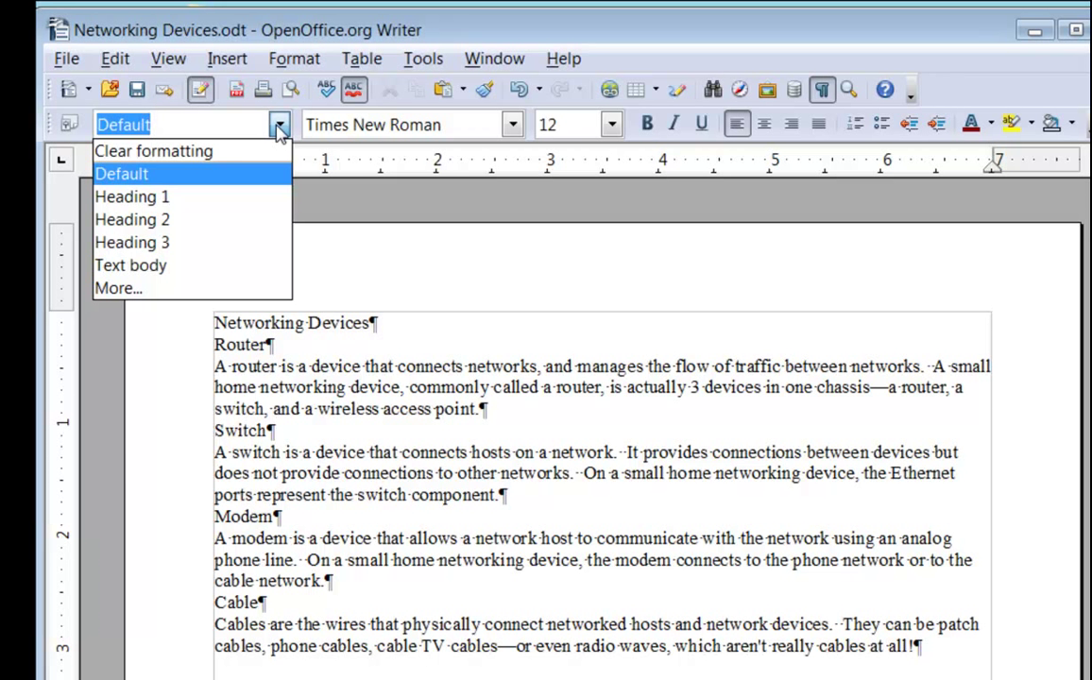
pyautogui.click(340, 149)
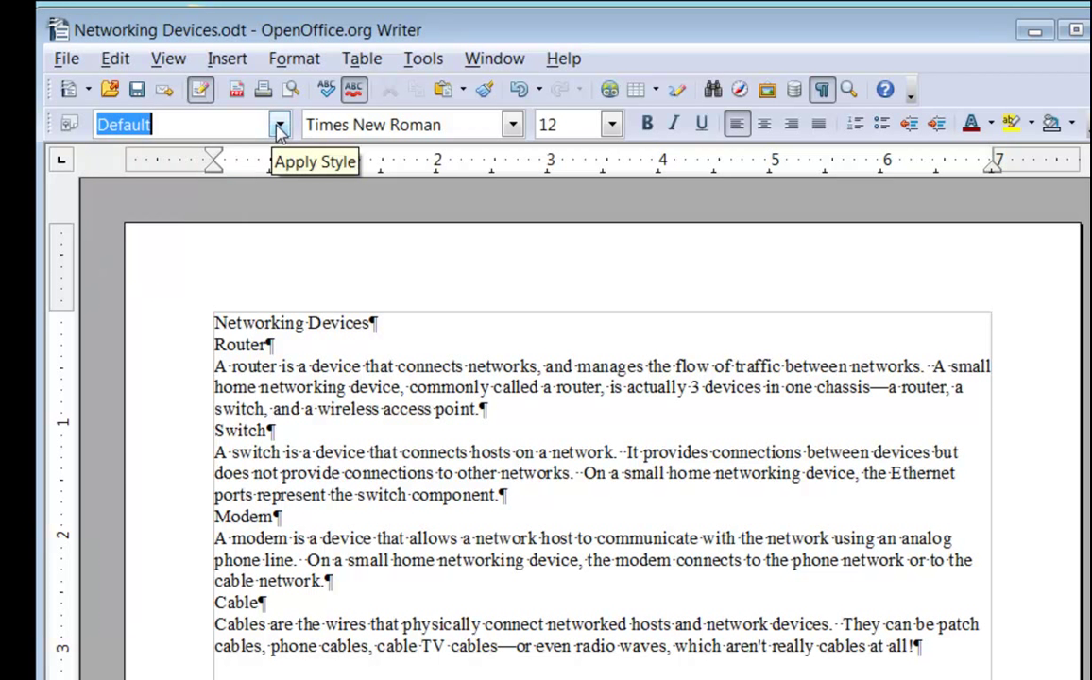
# Try centred, right and justified alignment on the Switch description paragraph and return it to left alignment
pyautogui.click(761, 130)
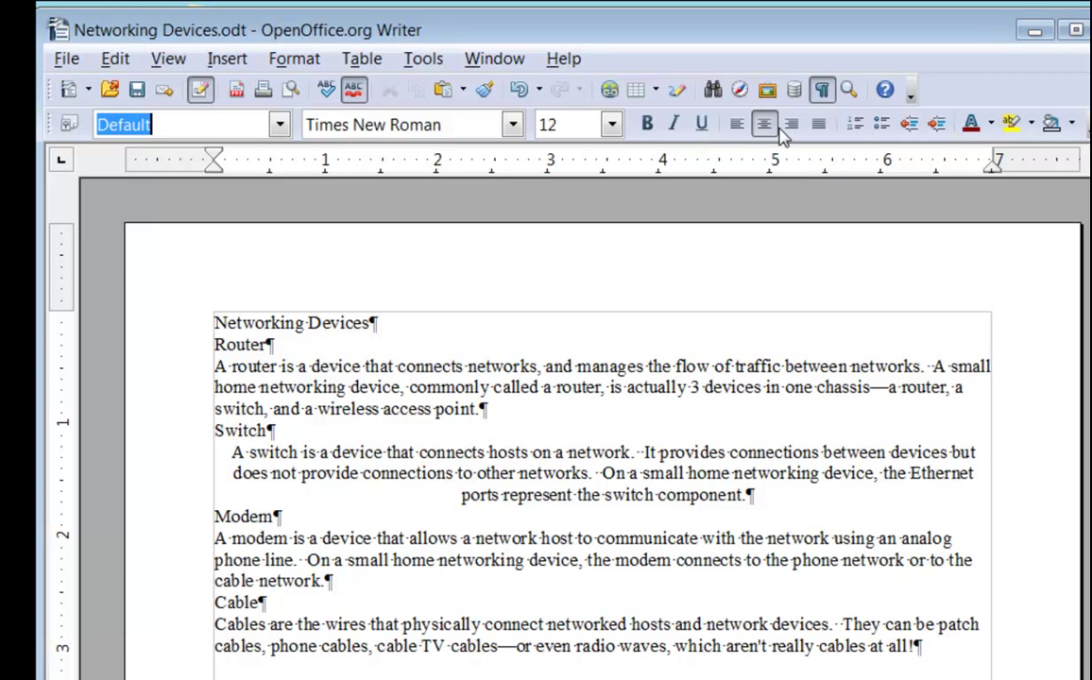
pyautogui.click(791, 124)
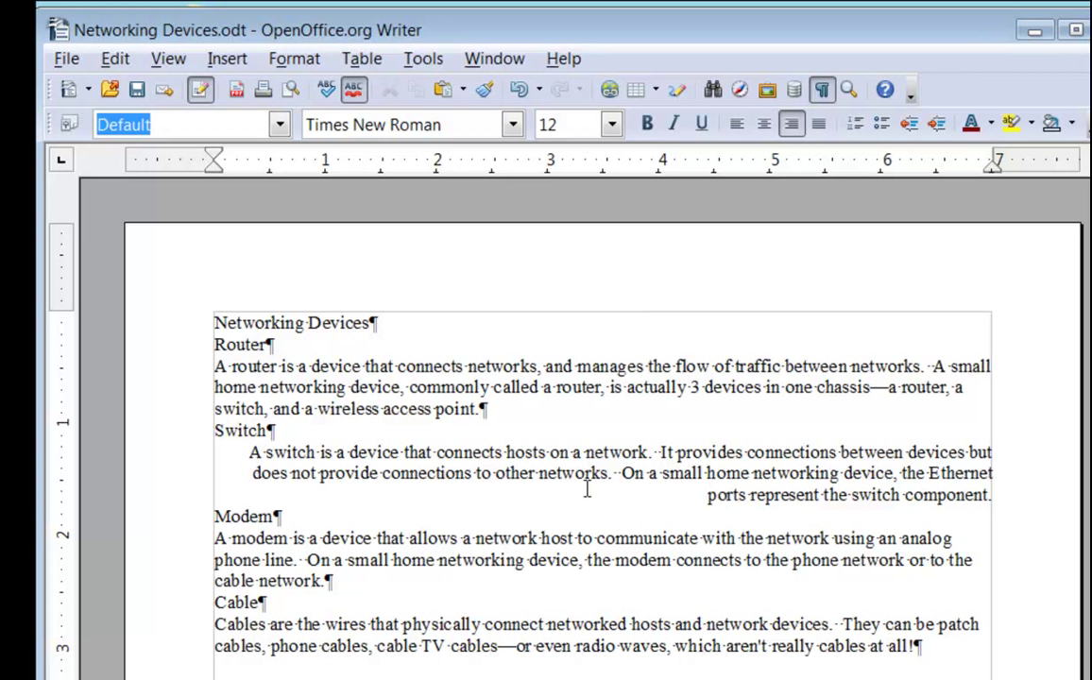
pyautogui.click(820, 130)
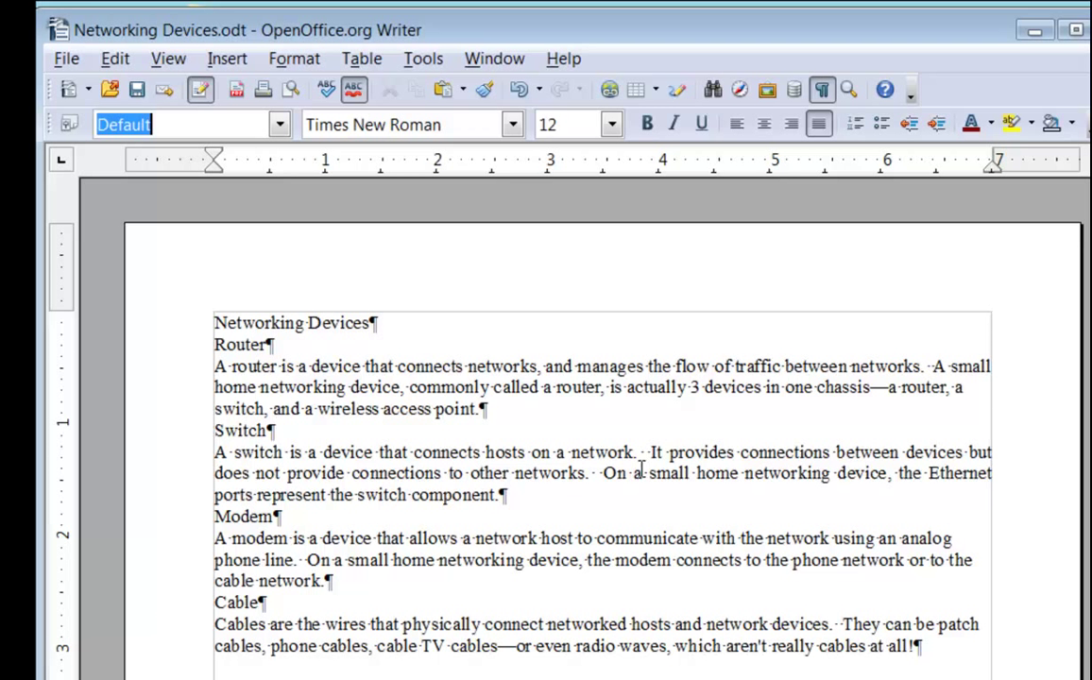
pyautogui.click(738, 129)
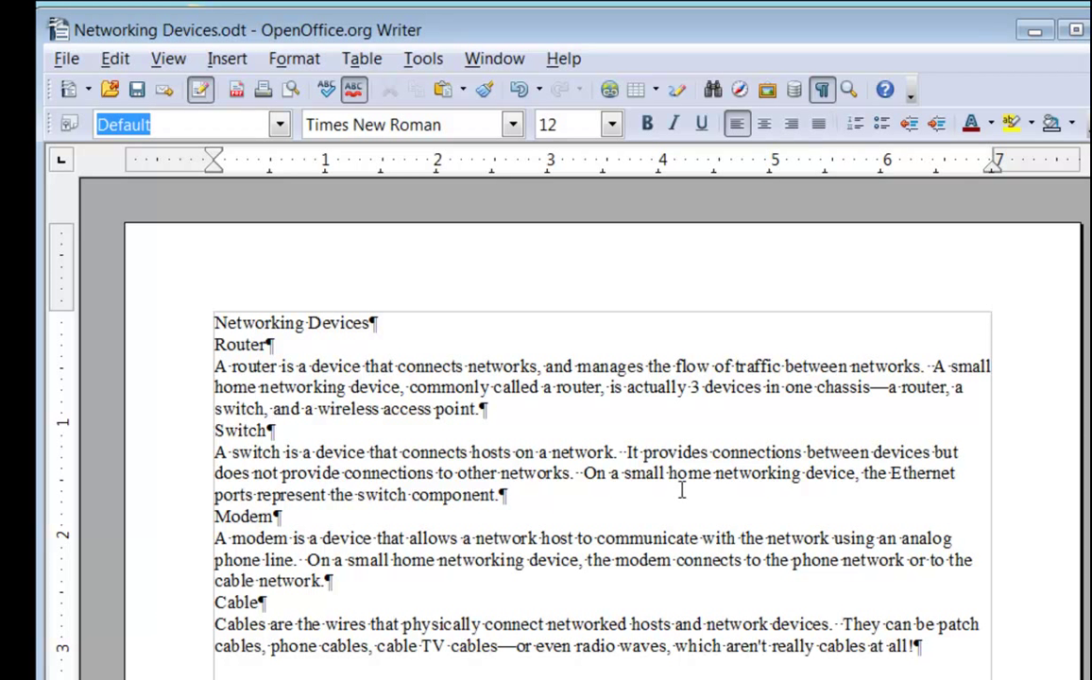
# Try numbering and bullets on the Switch description paragraph, removing each list format again
pyautogui.click(435, 473)
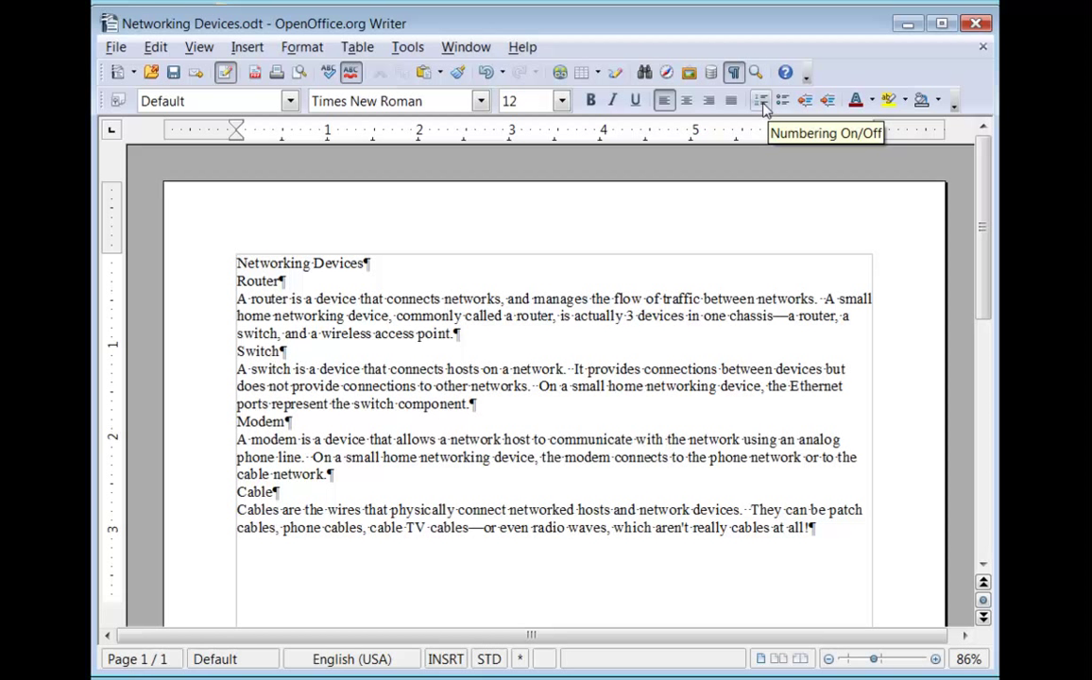
pyautogui.click(762, 101)
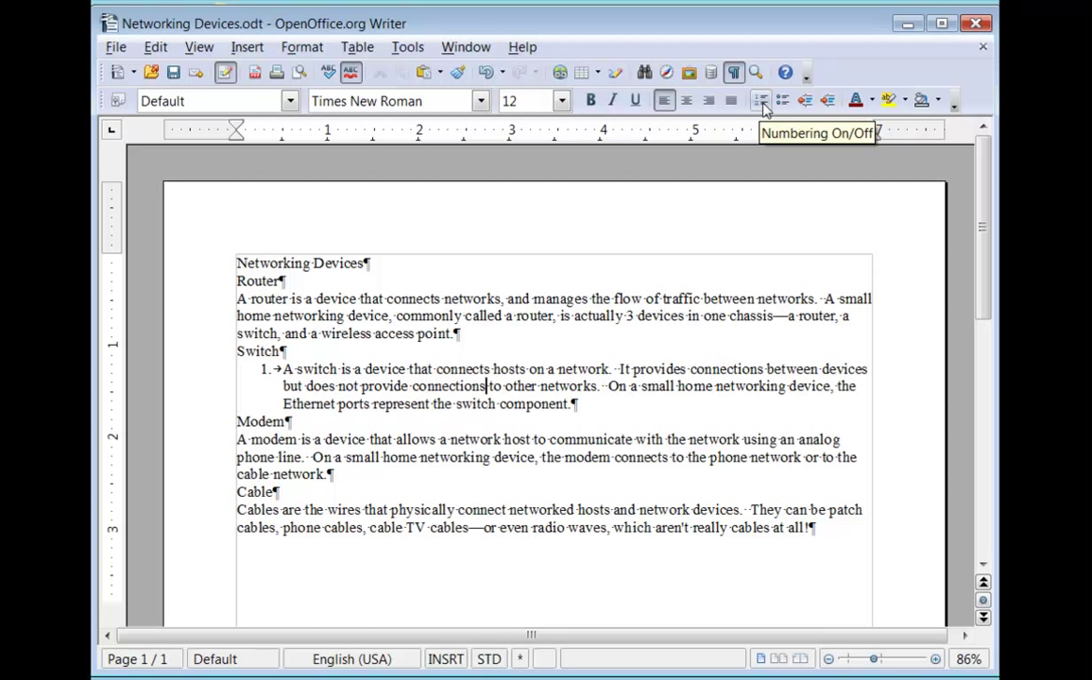
pyautogui.click(762, 102)
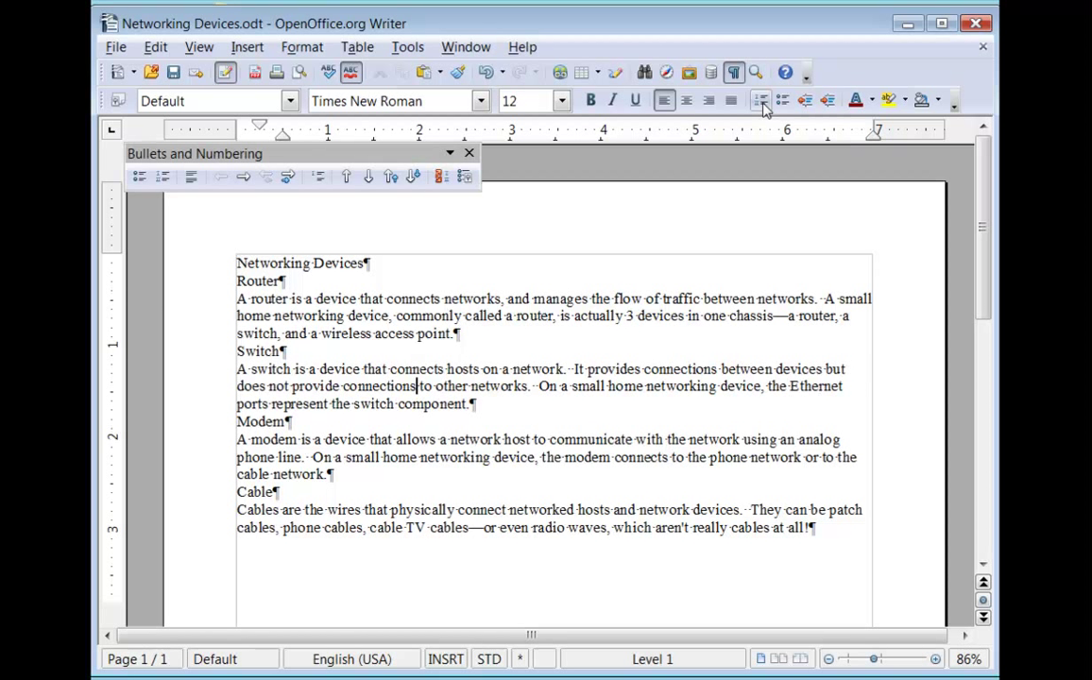
pyautogui.click(782, 101)
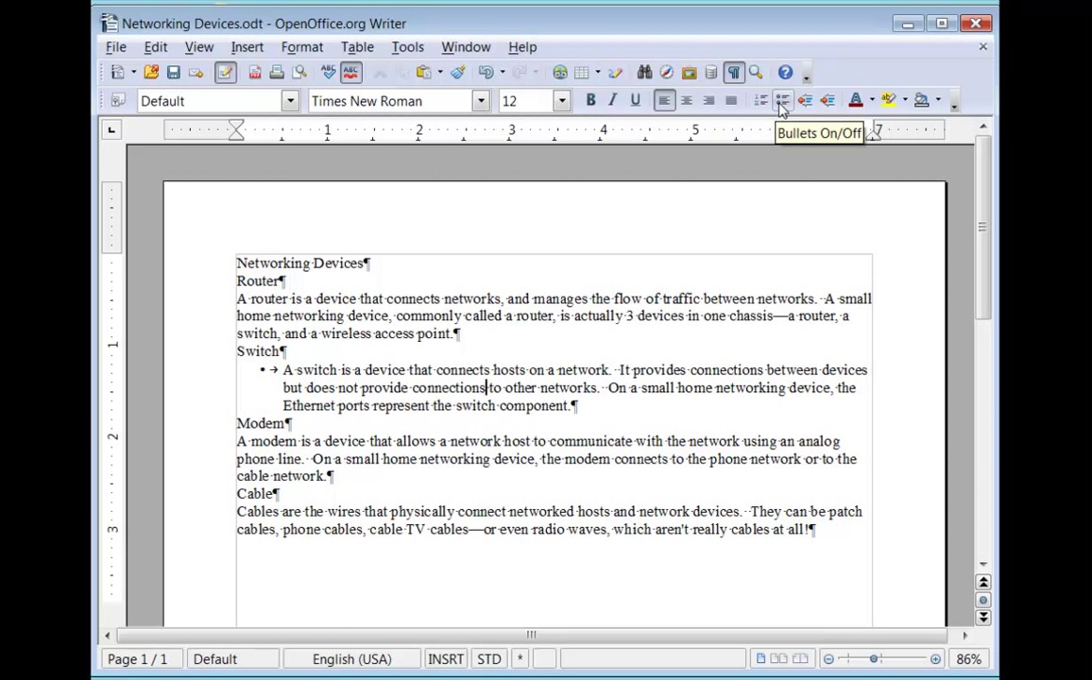
pyautogui.click(782, 101)
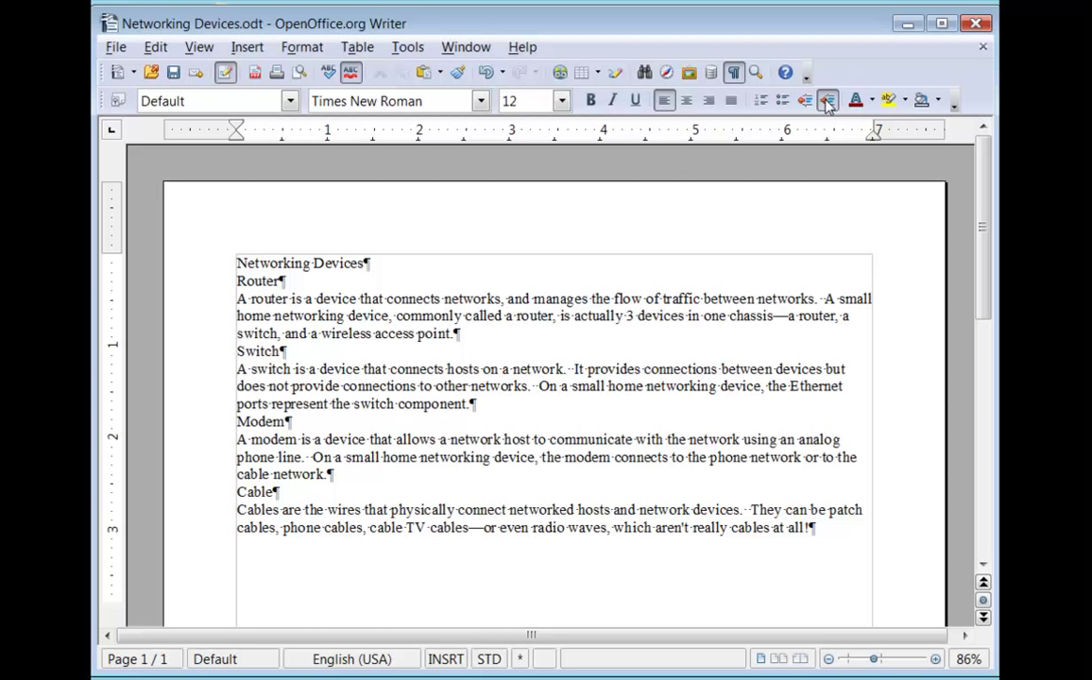
# Increase the indent of the Switch description paragraph by two levels and decrease it by two levels
pyautogui.click(826, 101)
pyautogui.click(826, 100)
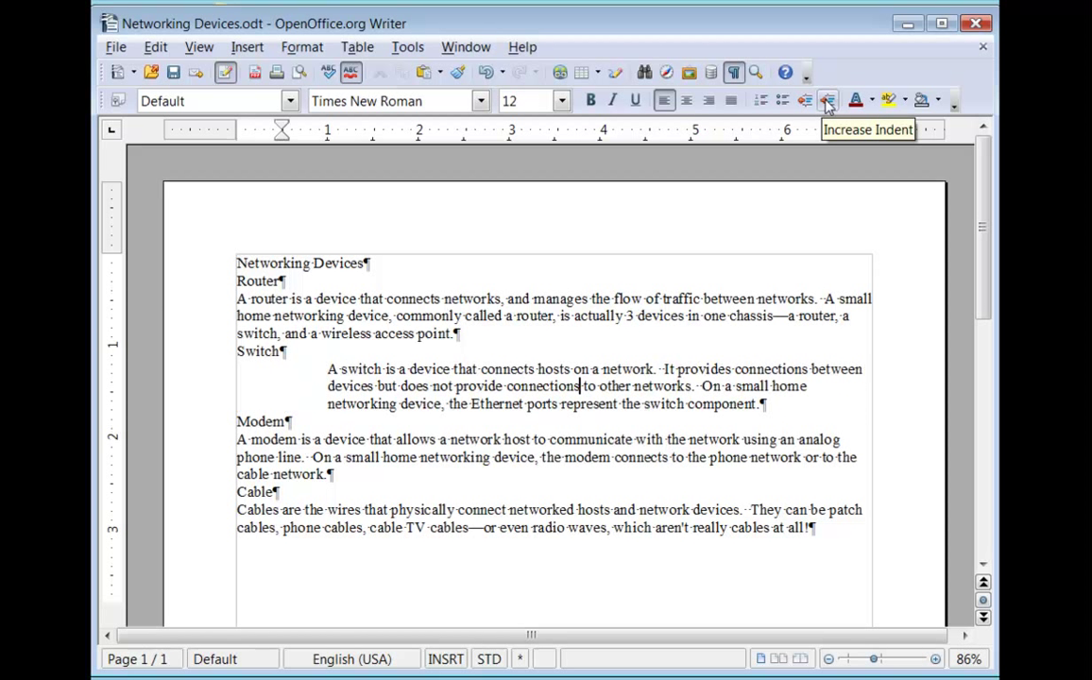
pyautogui.click(804, 101)
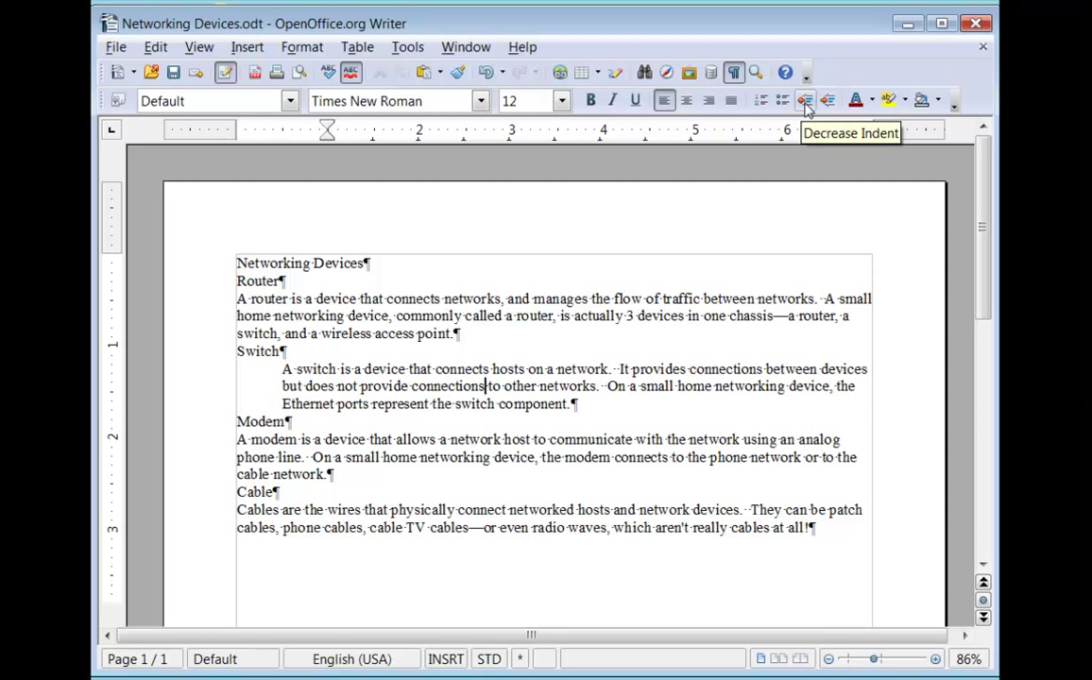
pyautogui.click(804, 101)
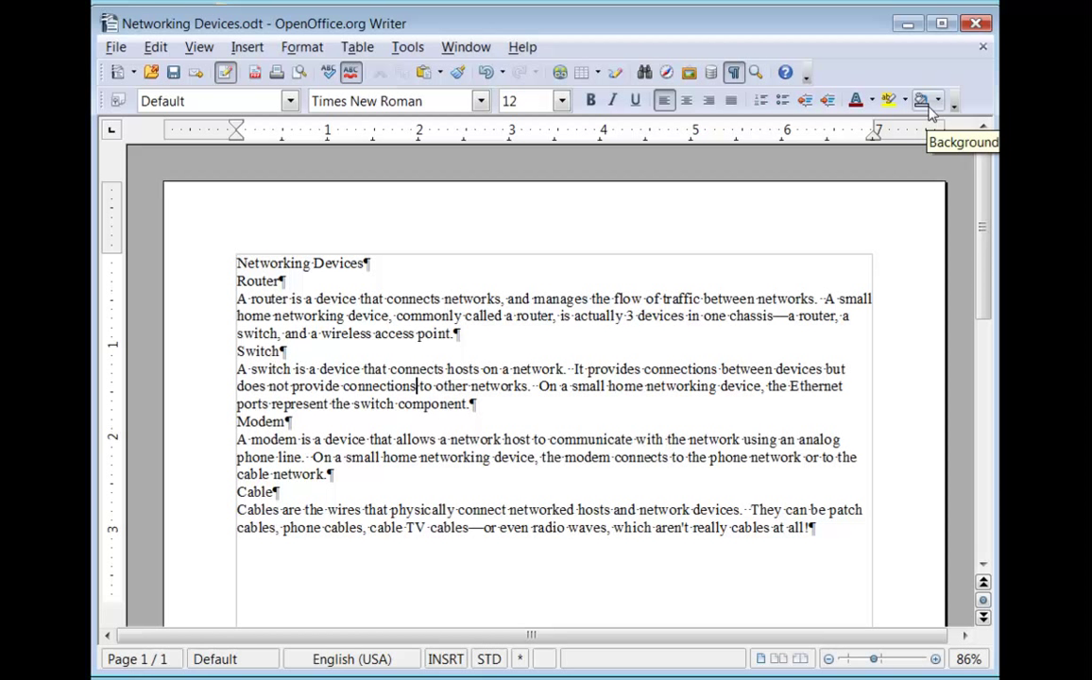
# Apply a green background to the Switch description paragraph and remove the fill again
pyautogui.click(939, 101)
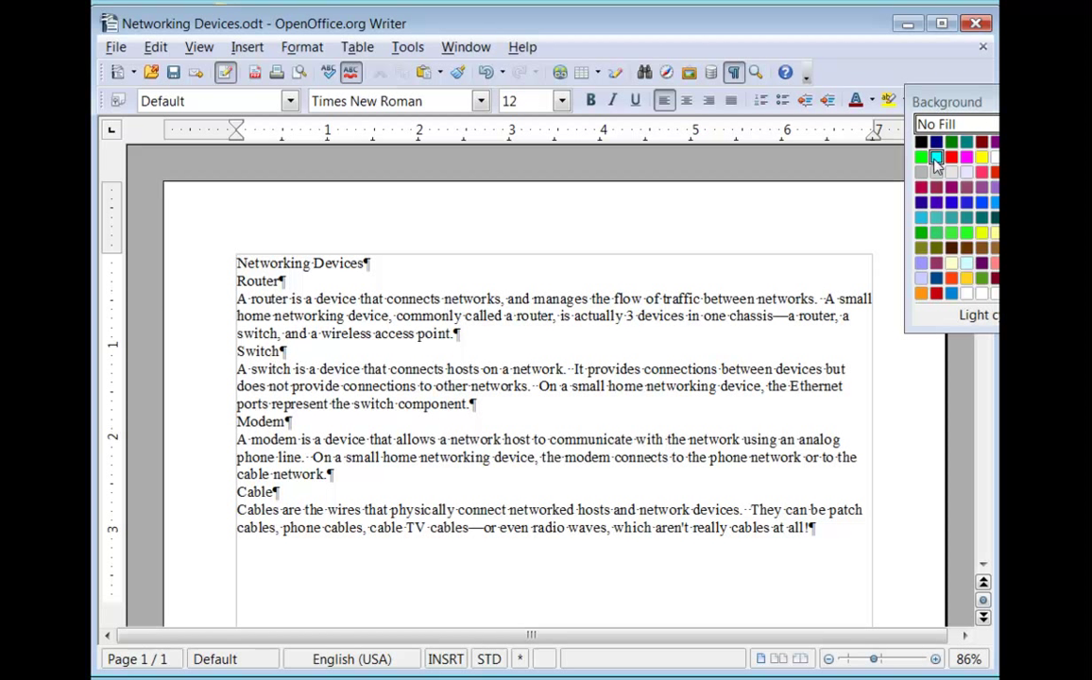
pyautogui.click(921, 232)
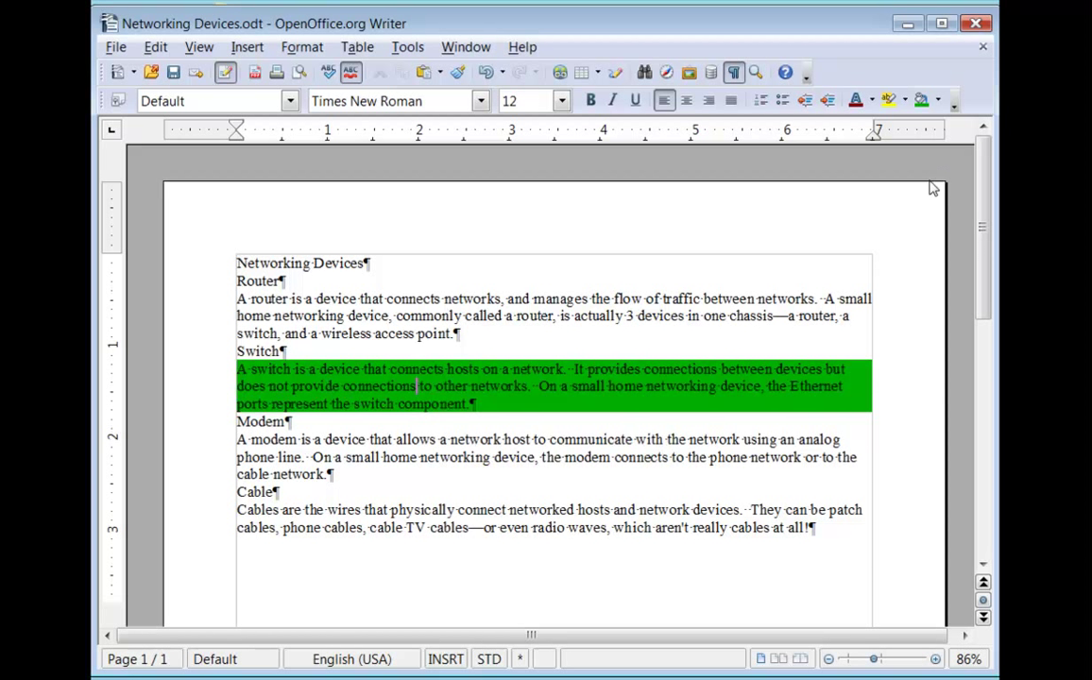
pyautogui.click(939, 101)
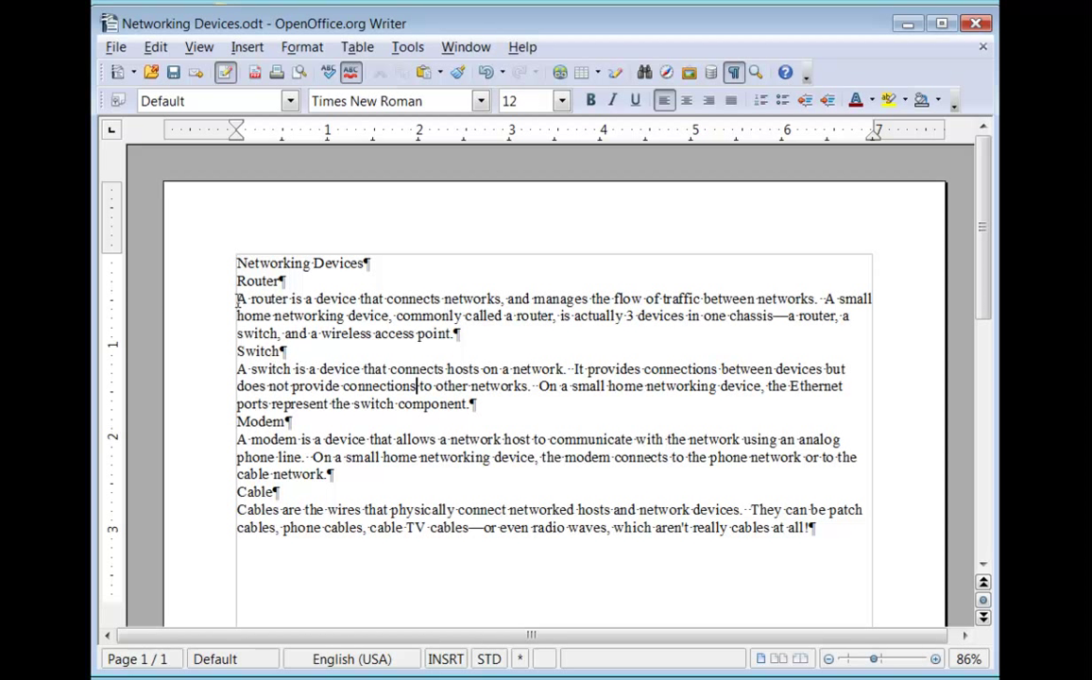
# Select the text from the Router description through the Modem description, clear the selection, and place the cursor in the Router description
pyautogui.moveTo(237, 299); pyautogui.dragTo(329, 475)
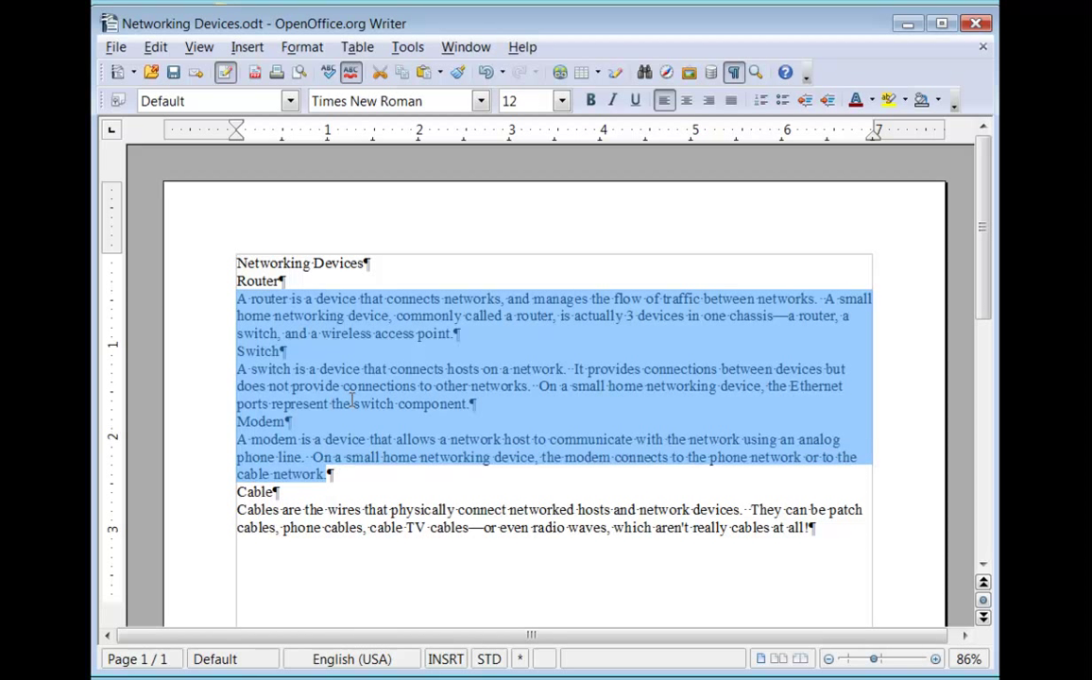
pyautogui.click(350, 367)
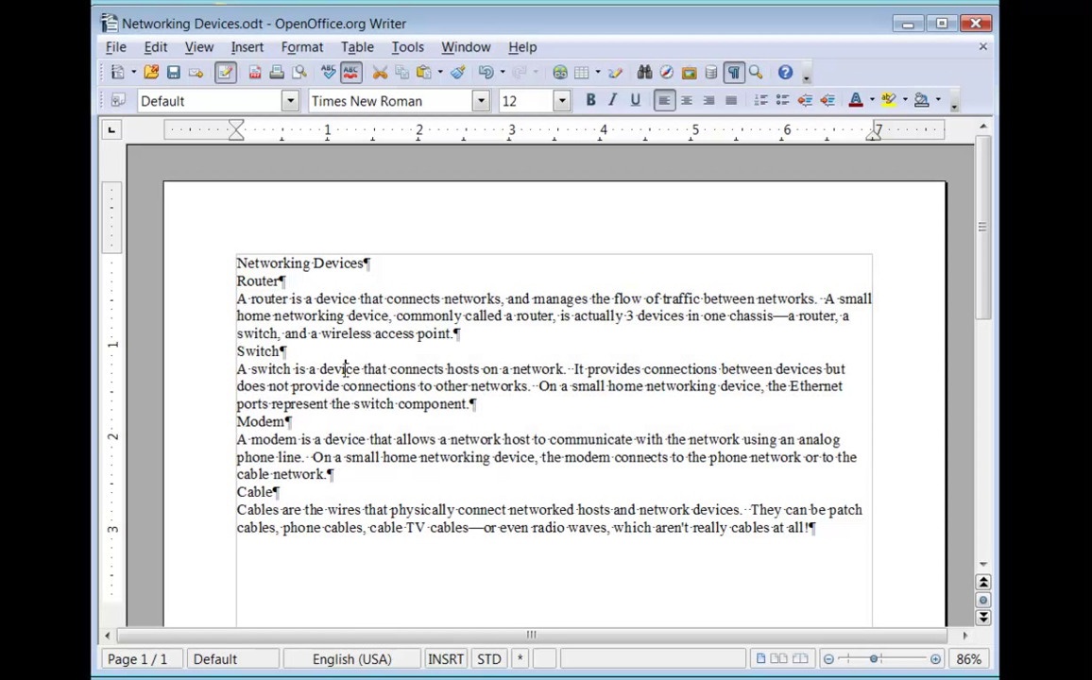
pyautogui.moveTo(346, 367); pyautogui.dragTo(334, 369)
pyautogui.click(409, 316)
pyautogui.press('Up')
# Select the word "router" in the Router description, and the whole first sentence of that paragraph
pyautogui.doubleClick(267, 299)
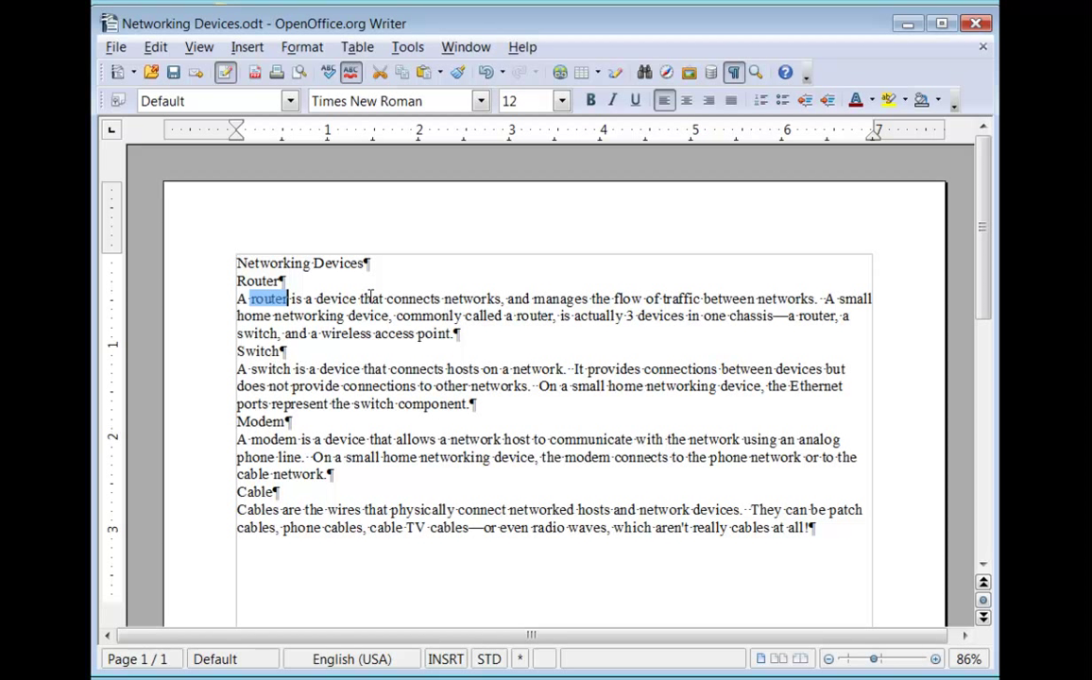
pyautogui.tripleClick(371, 299)
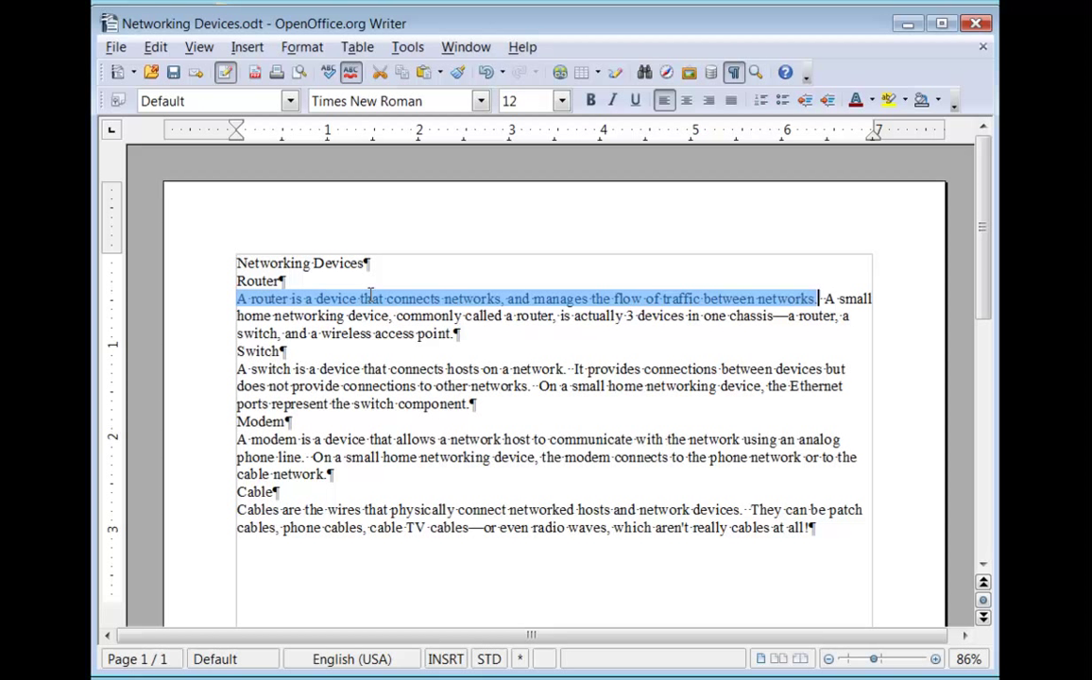
# Select the whole Switch description paragraph, extend the selection to the entire document, and clear it
pyautogui.doubleClick(392, 385)
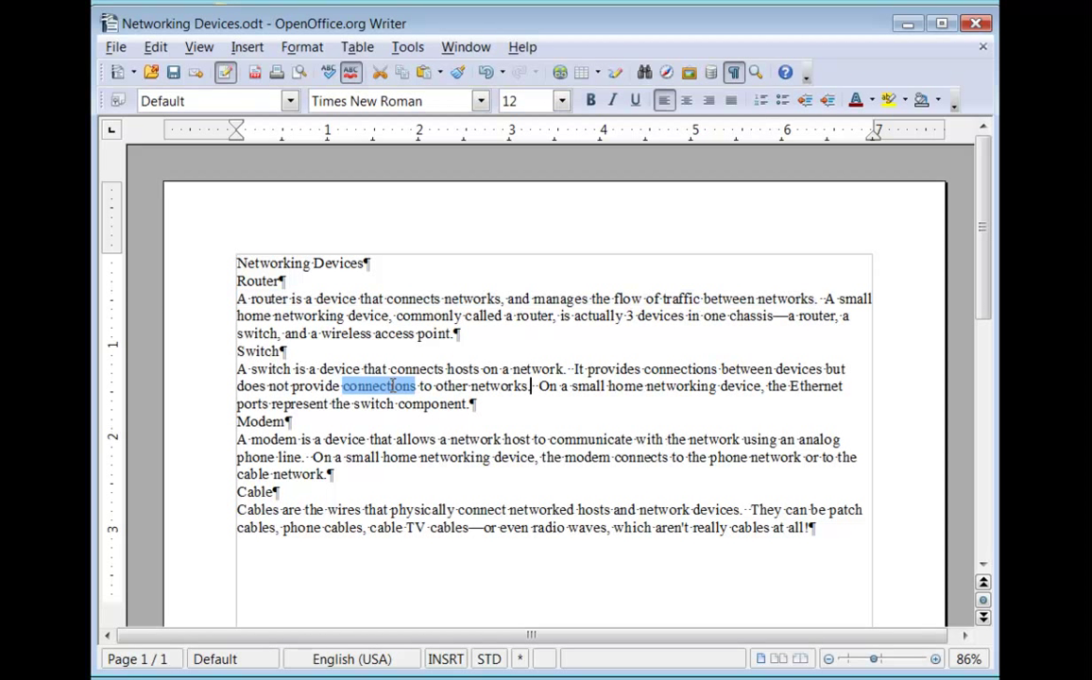
pyautogui.doubleClick(392, 385)
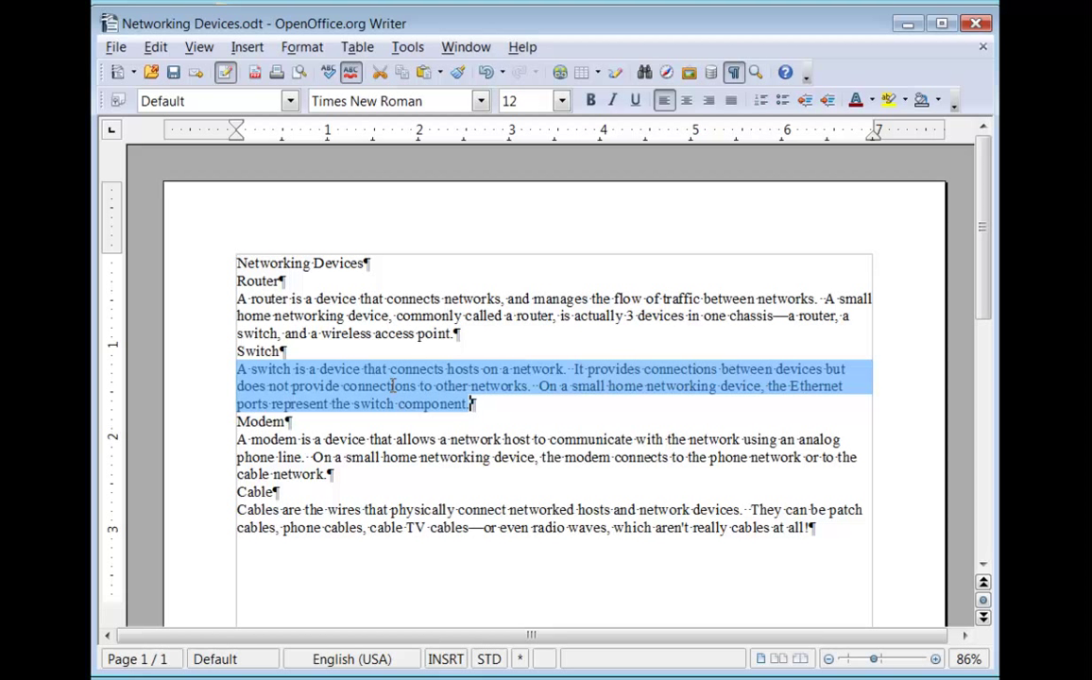
pyautogui.hotkey('ctrl', 'a')
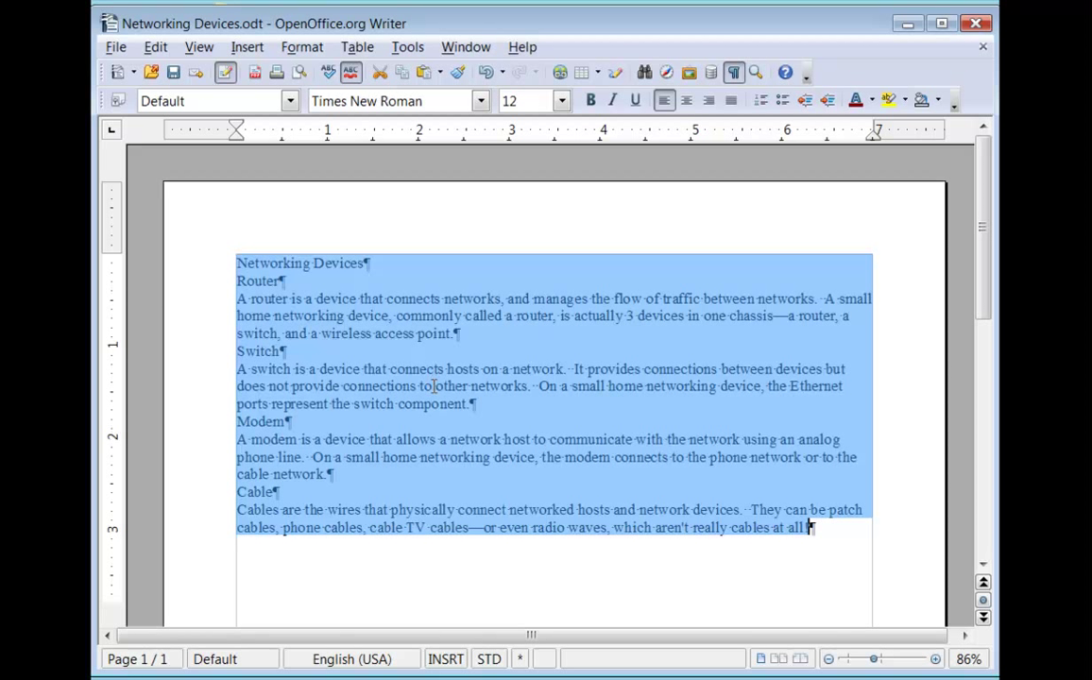
pyautogui.click(906, 387)
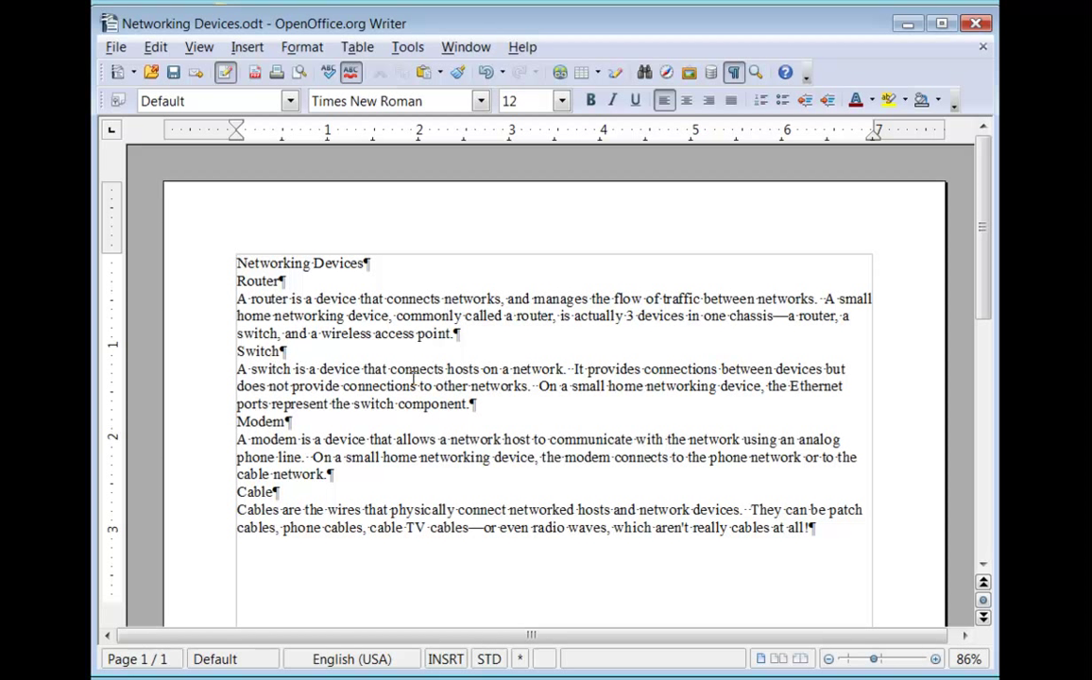
# Set the font of the whole Router description paragraph to Arial Black
pyautogui.tripleClick(335, 315)
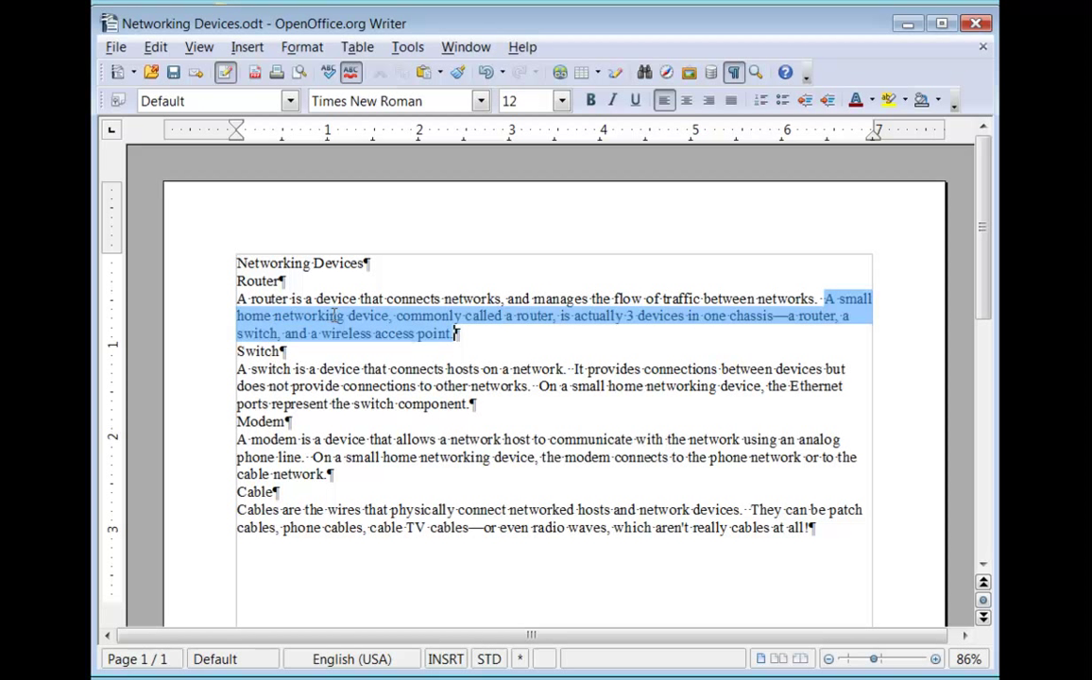
pyautogui.click(334, 316)
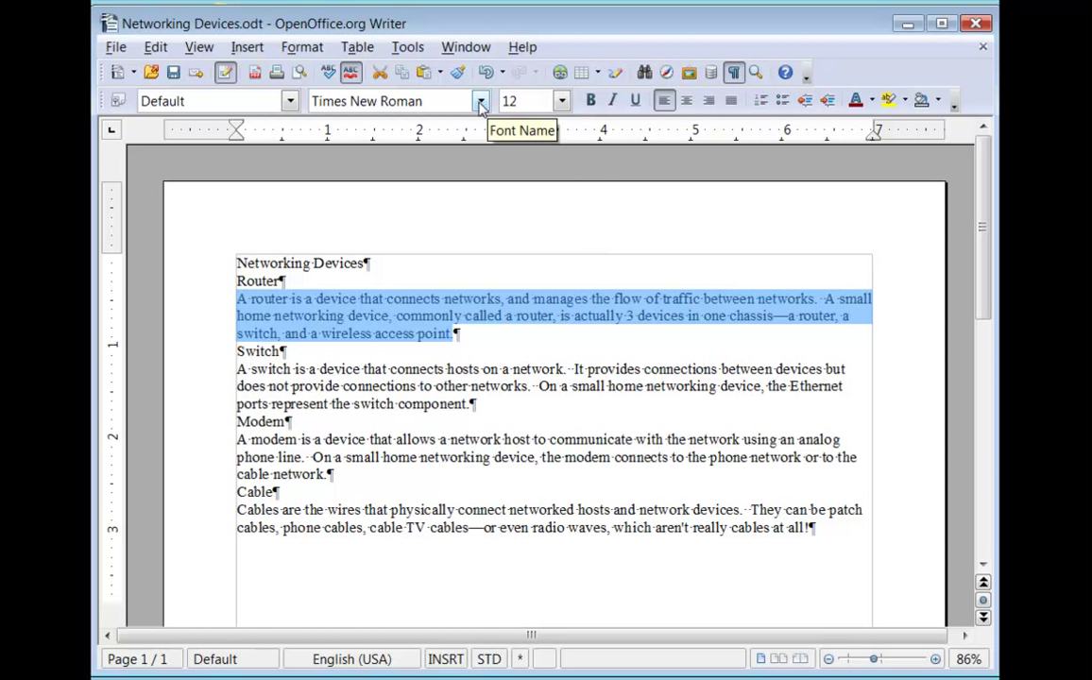
pyautogui.click(481, 101)
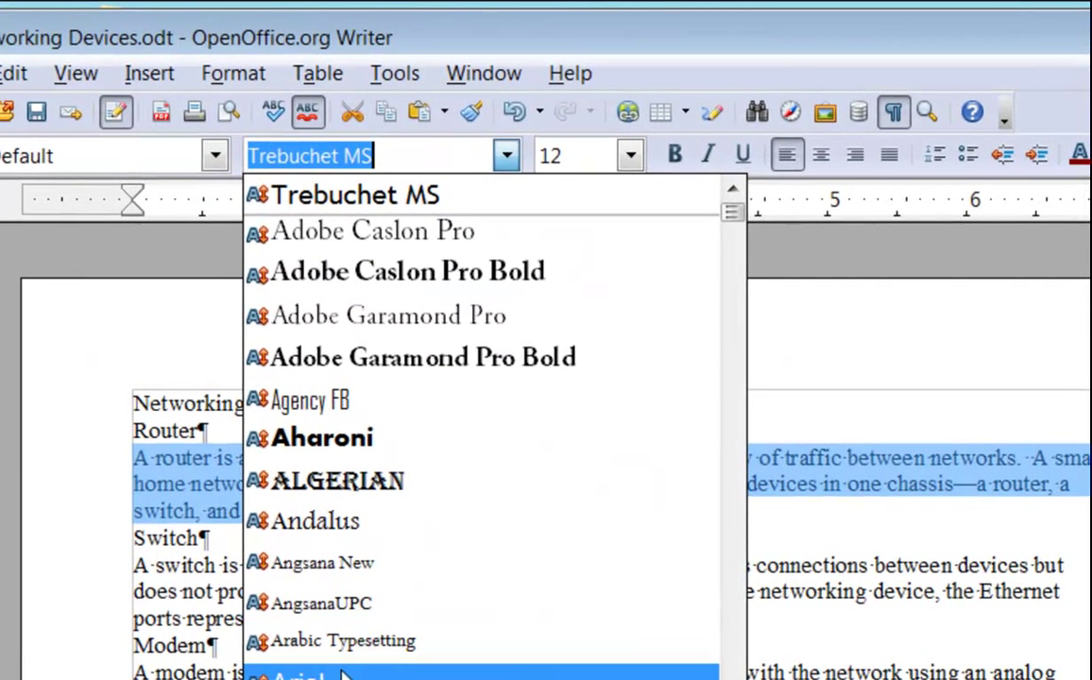
pyautogui.scroll(-3, 389, 609)
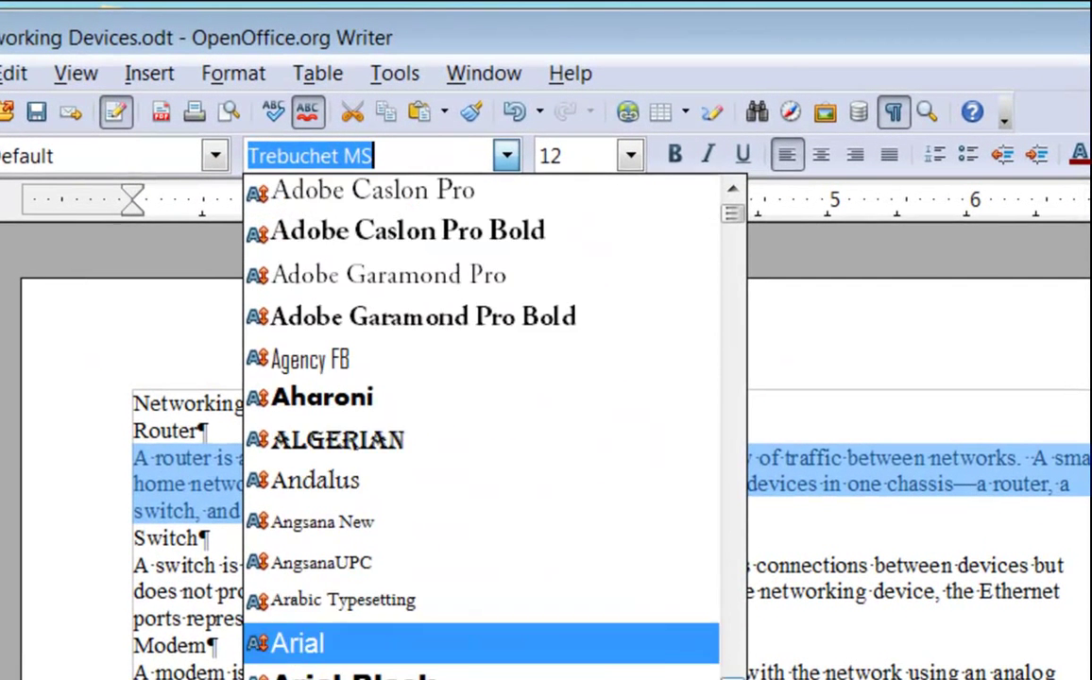
pyautogui.click(389, 609)
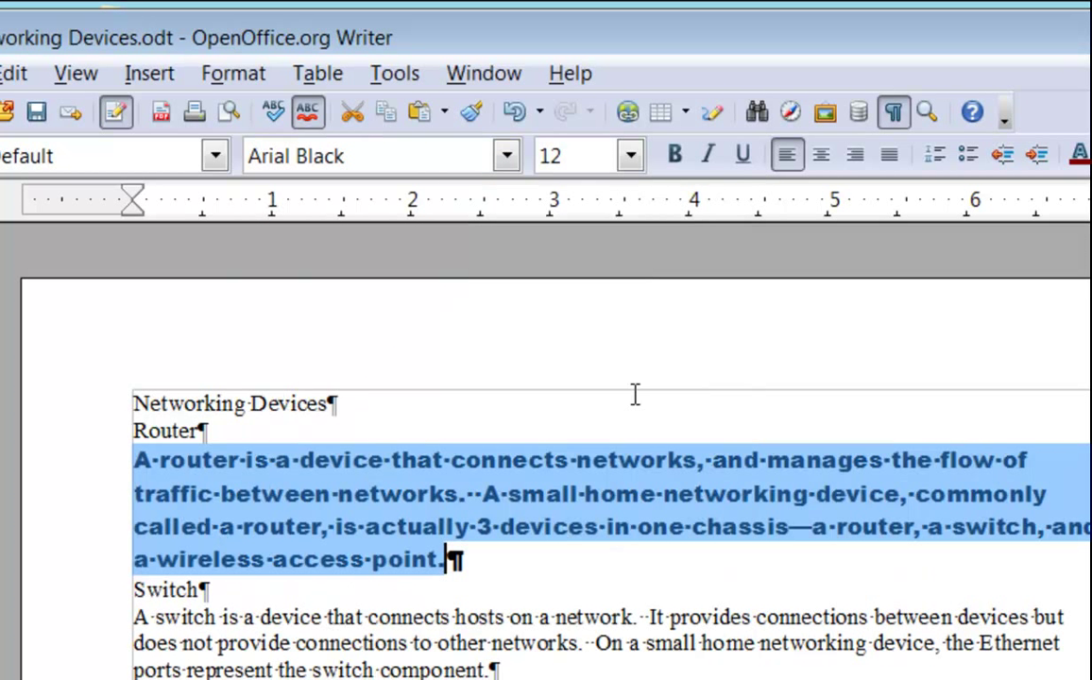
# Set the font size of the Router description paragraph to 16 and make the Switch heading bold
pyautogui.click(630, 156)
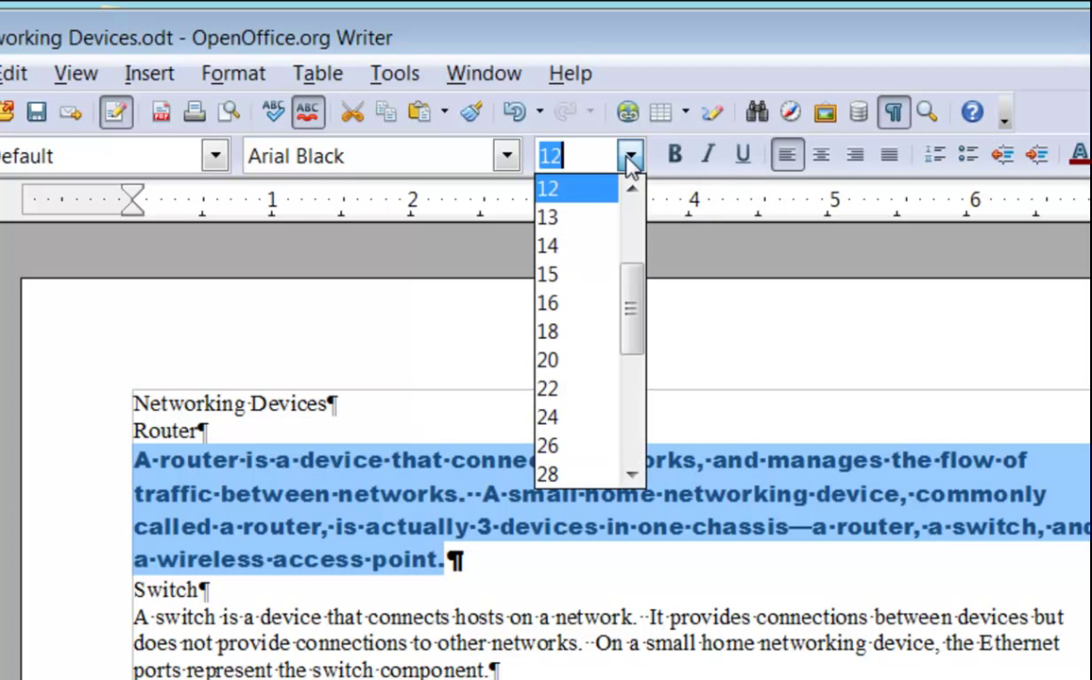
pyautogui.click(565, 304)
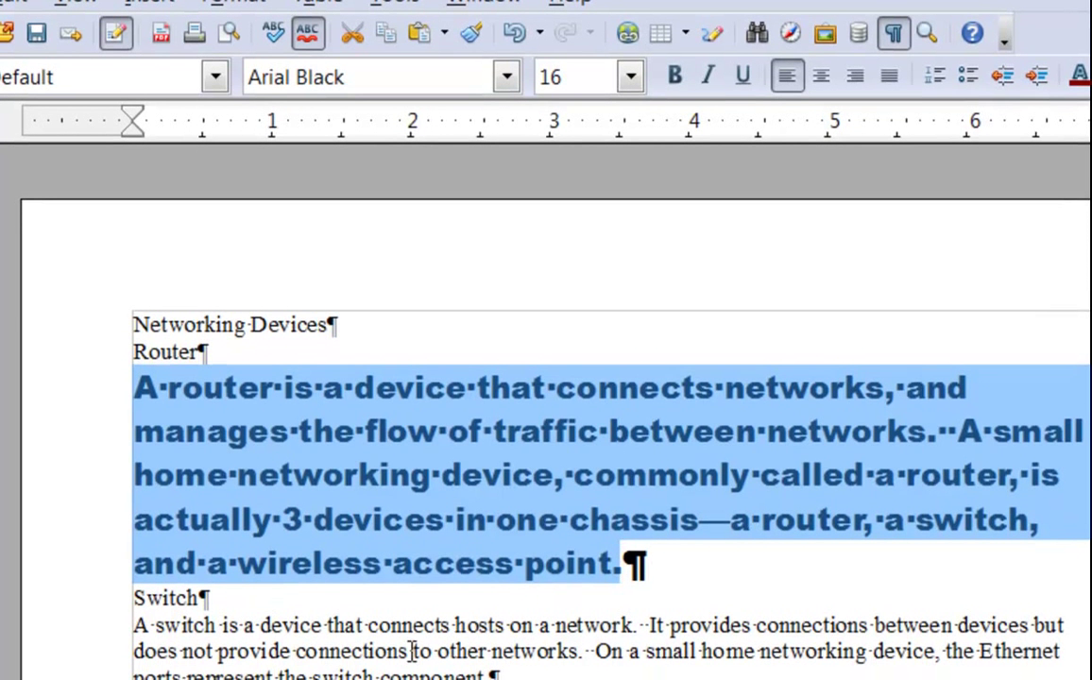
pyautogui.doubleClick(148, 599)
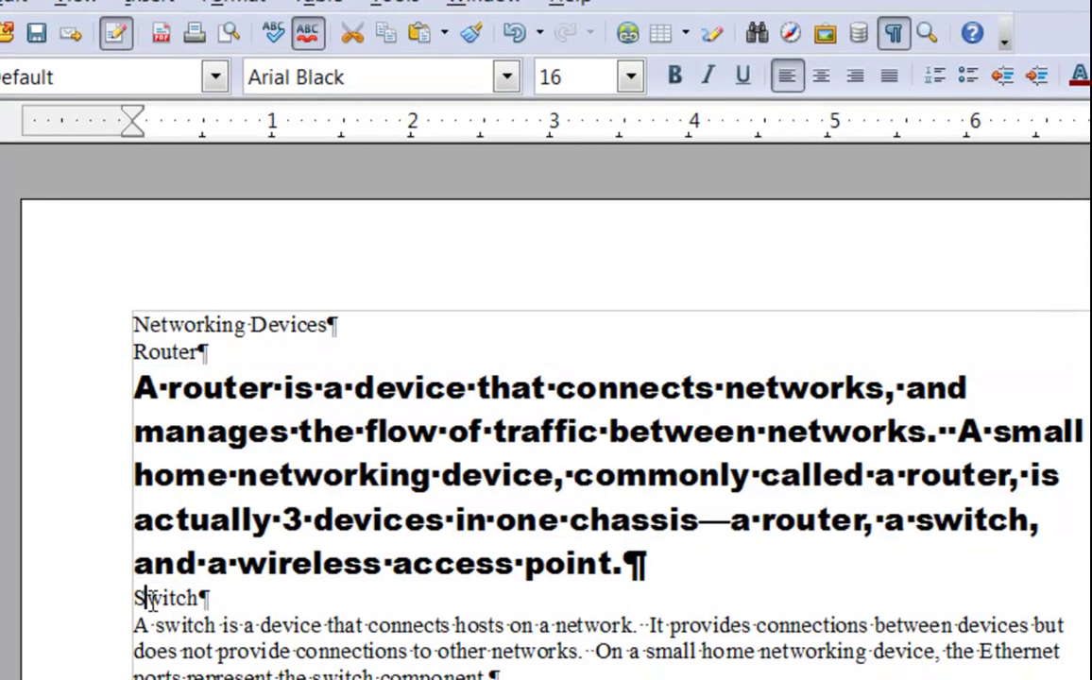
pyautogui.click(676, 78)
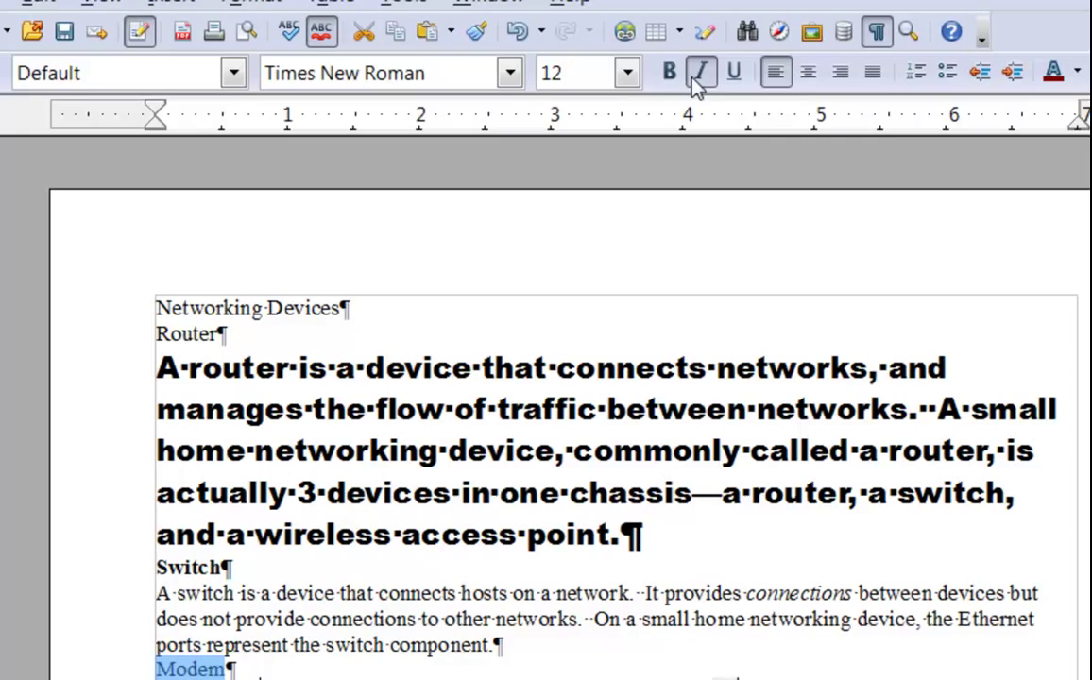
# Italicize the Modem heading and underline the Cable heading
pyautogui.click(700, 72)
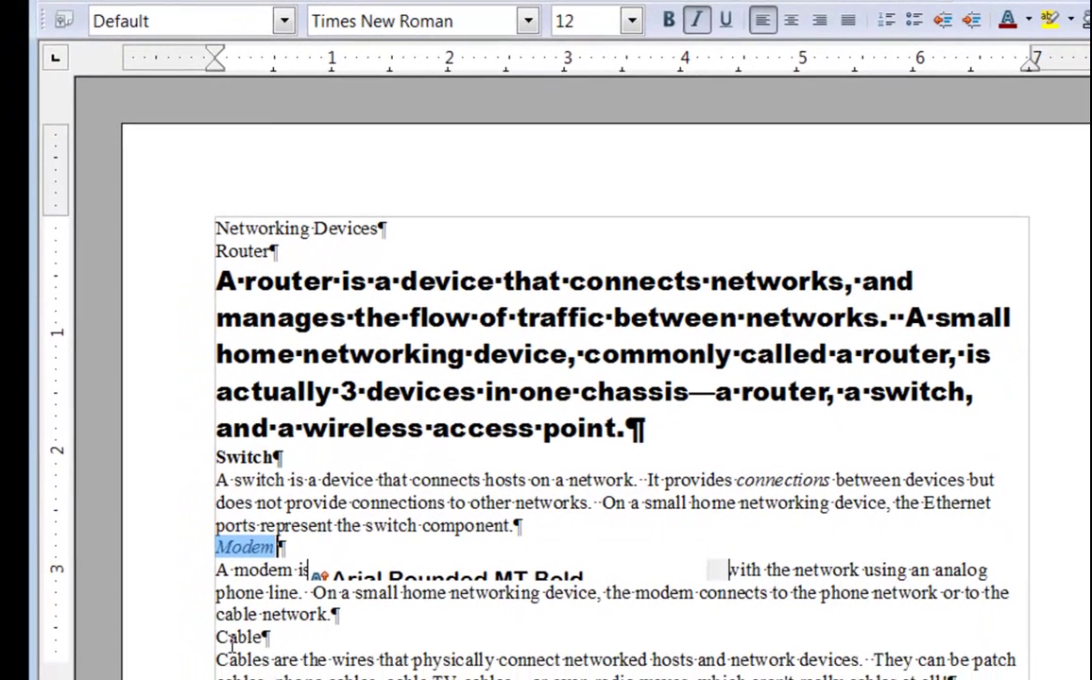
pyautogui.doubleClick(240, 637)
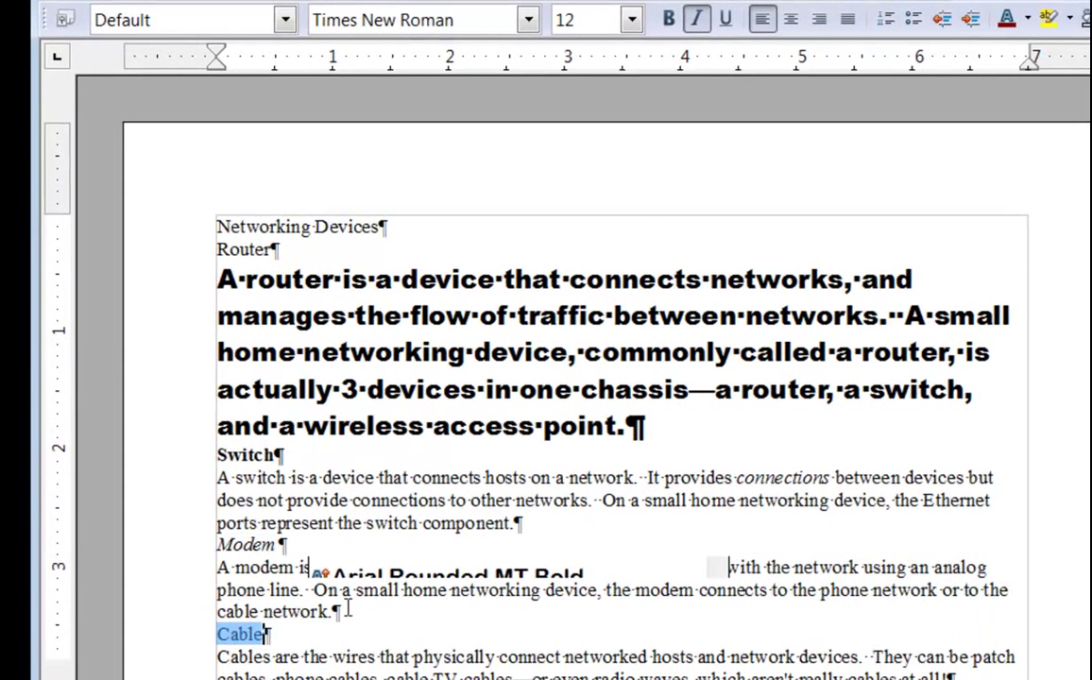
pyautogui.click(725, 21)
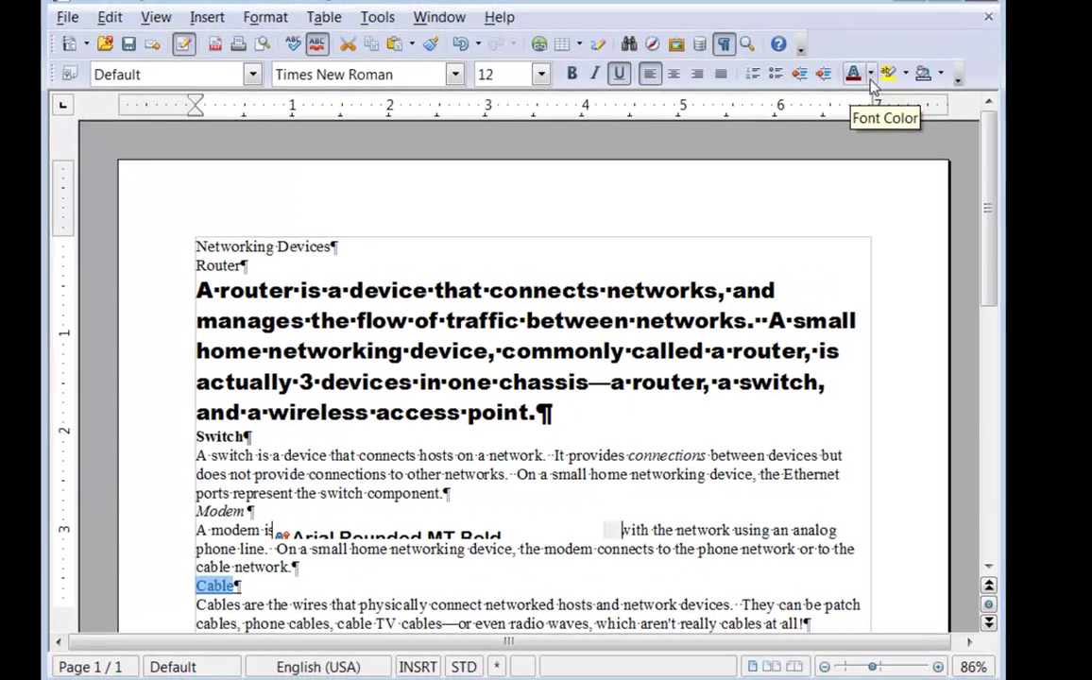
# Set the font color of the Cable heading to orange-red and the Modem heading to pink
pyautogui.click(991, 32)
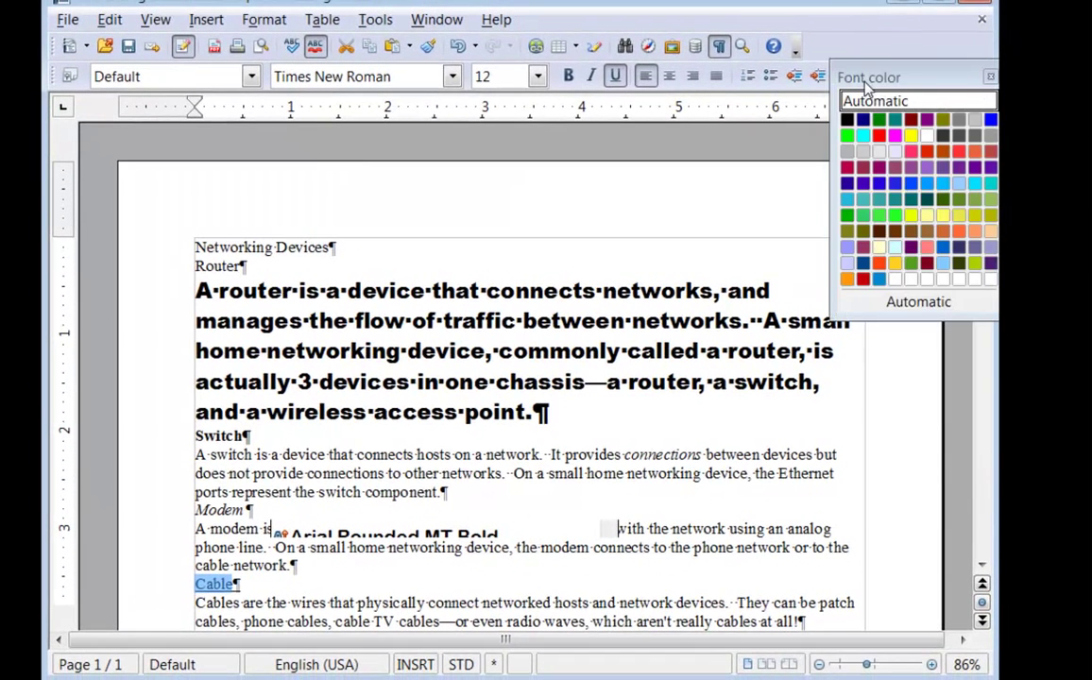
pyautogui.click(879, 269)
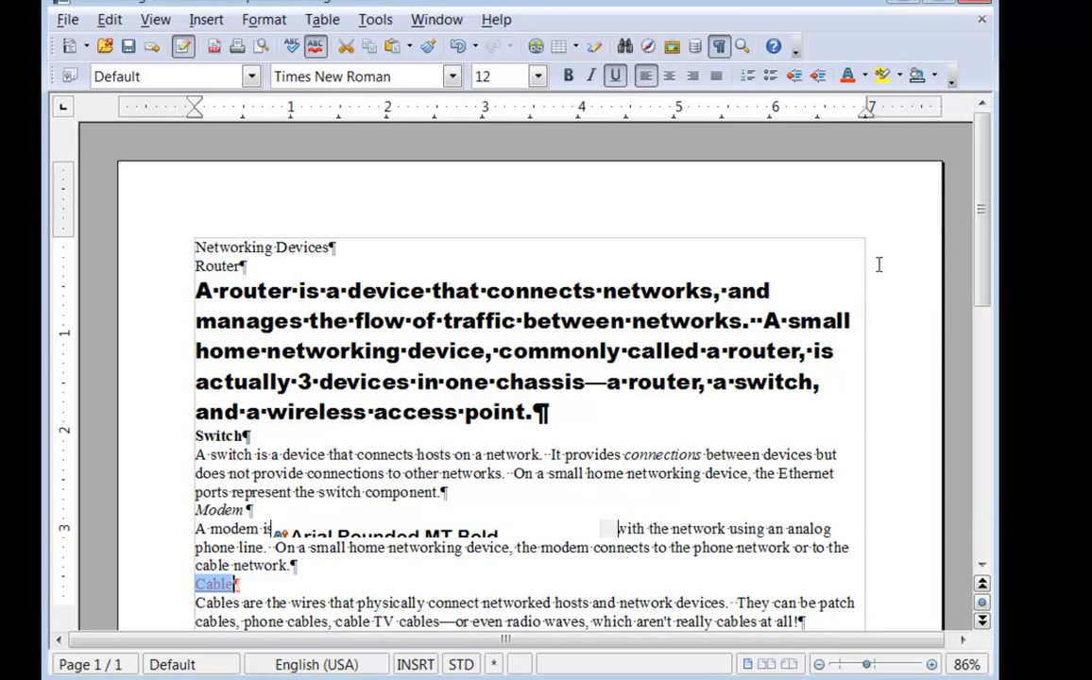
pyautogui.doubleClick(210, 510)
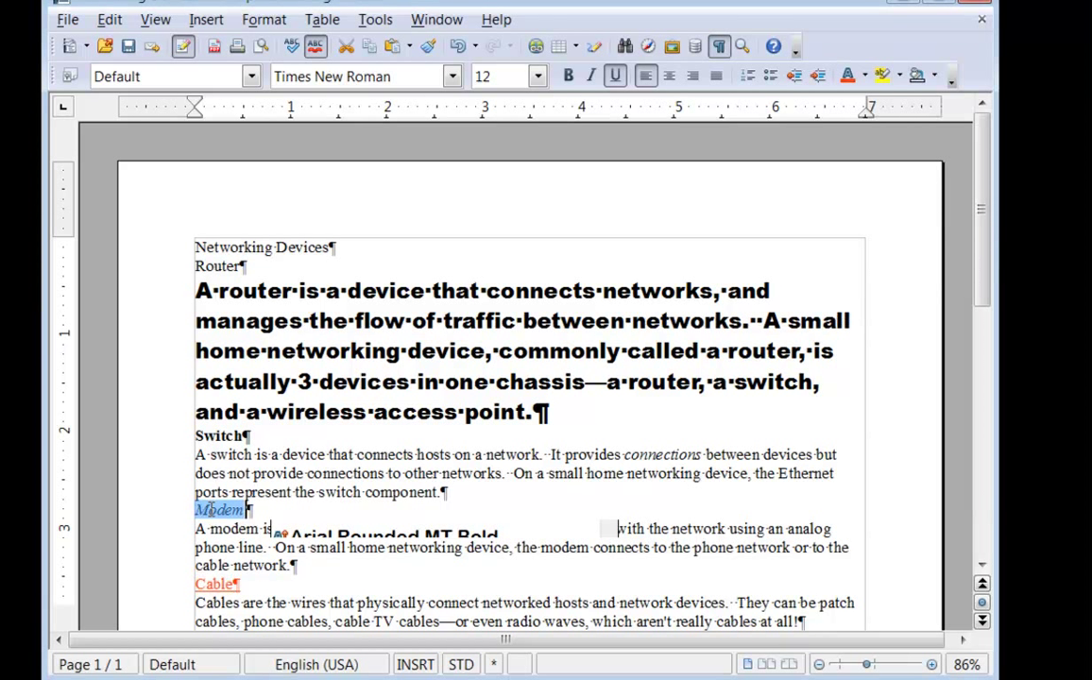
pyautogui.click(866, 79)
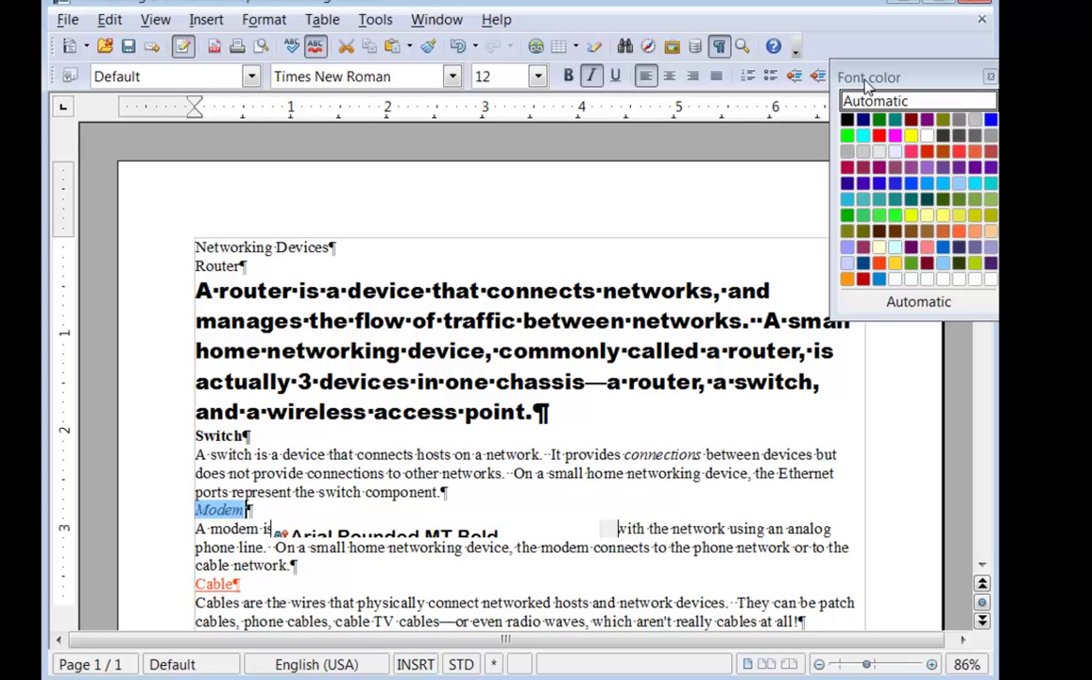
pyautogui.click(820, 139)
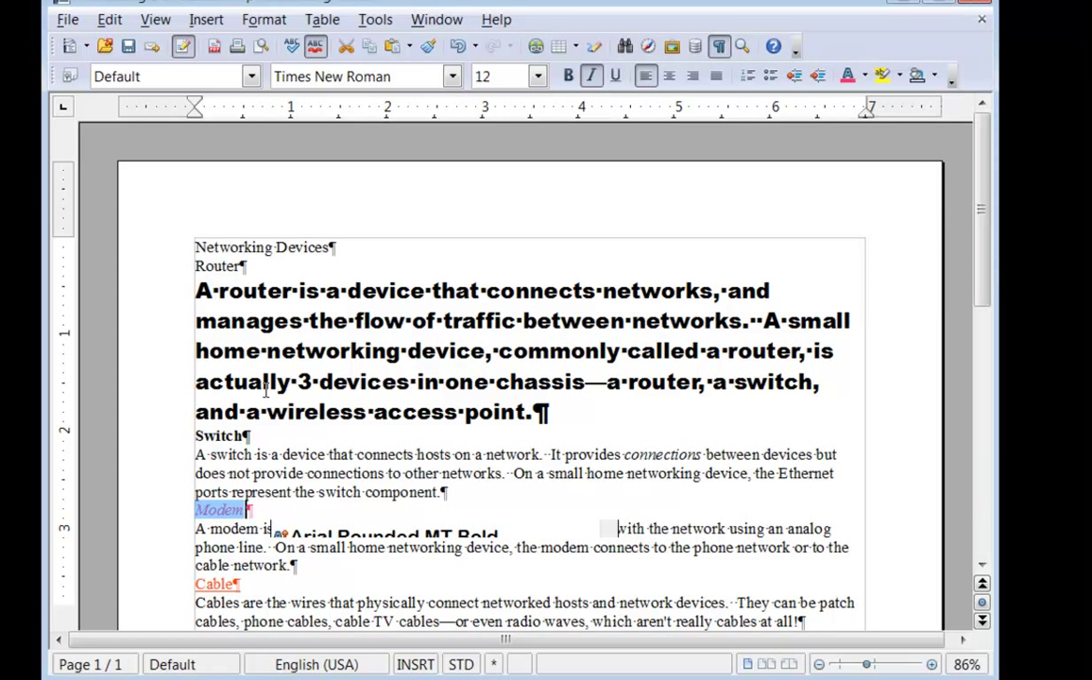
# Set the font color of the Switch heading to yellow-green
pyautogui.doubleClick(215, 437)
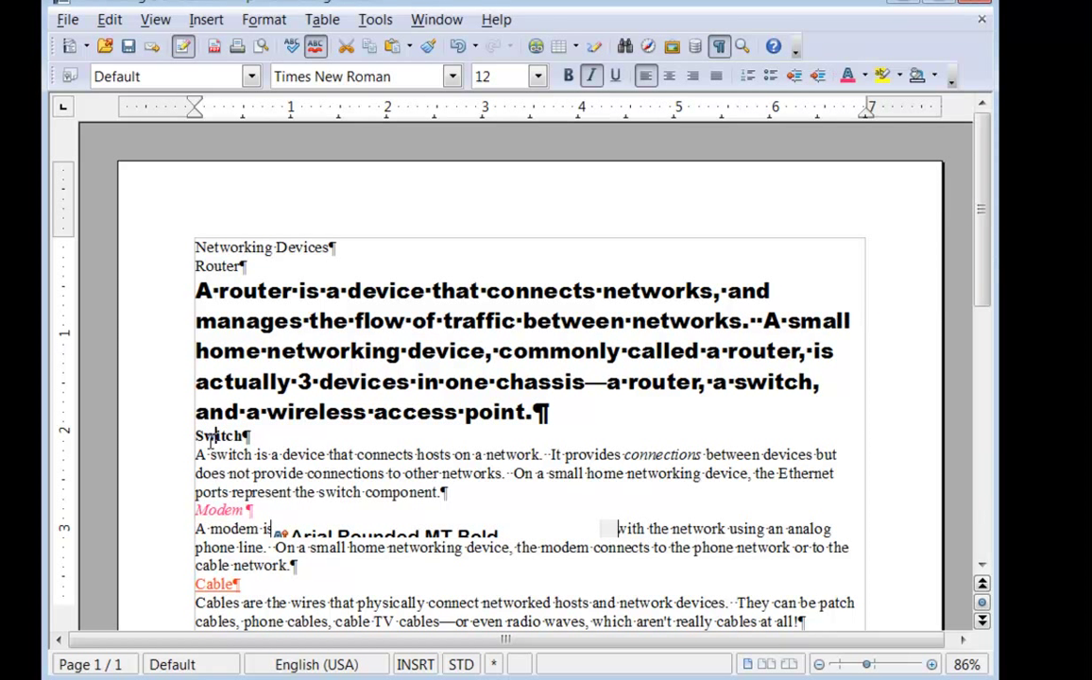
pyautogui.click(865, 77)
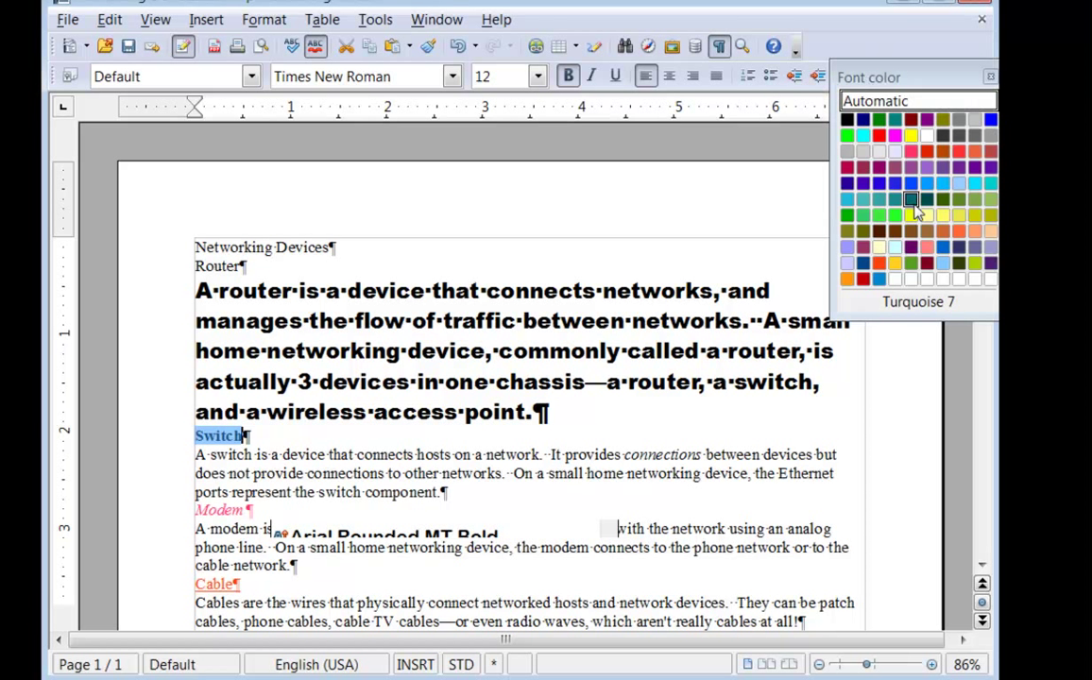
pyautogui.click(974, 265)
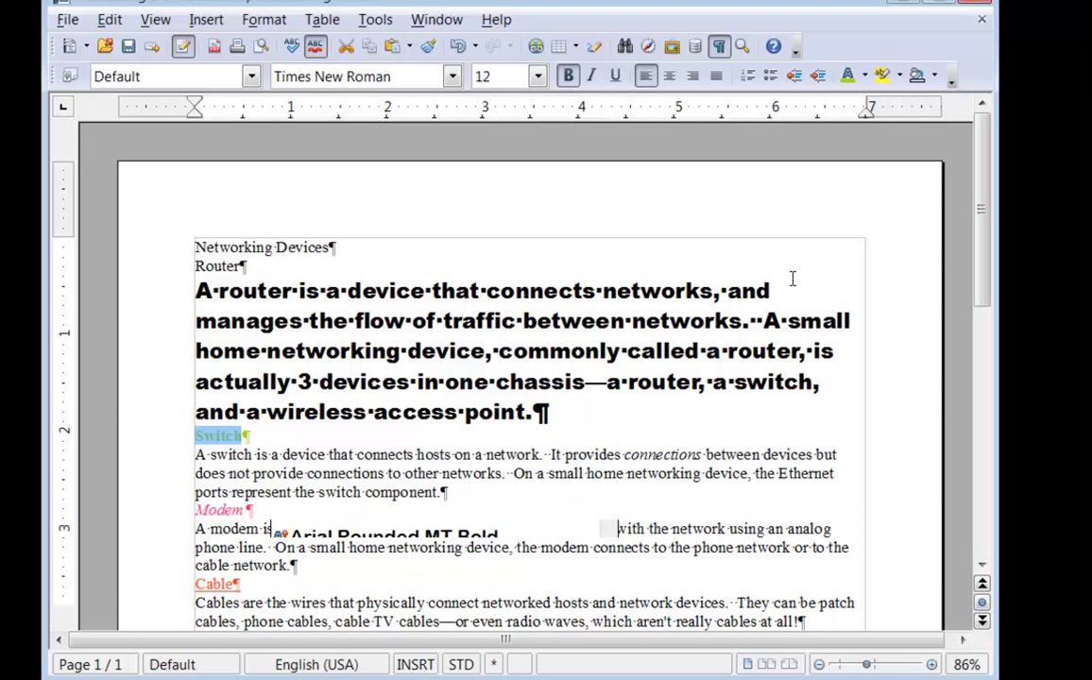
# Highlight the word "provides" in the Switch description in yellow and "network" in the Modem description in Red 4
pyautogui.doubleClick(592, 454)
pyautogui.click(882, 76)
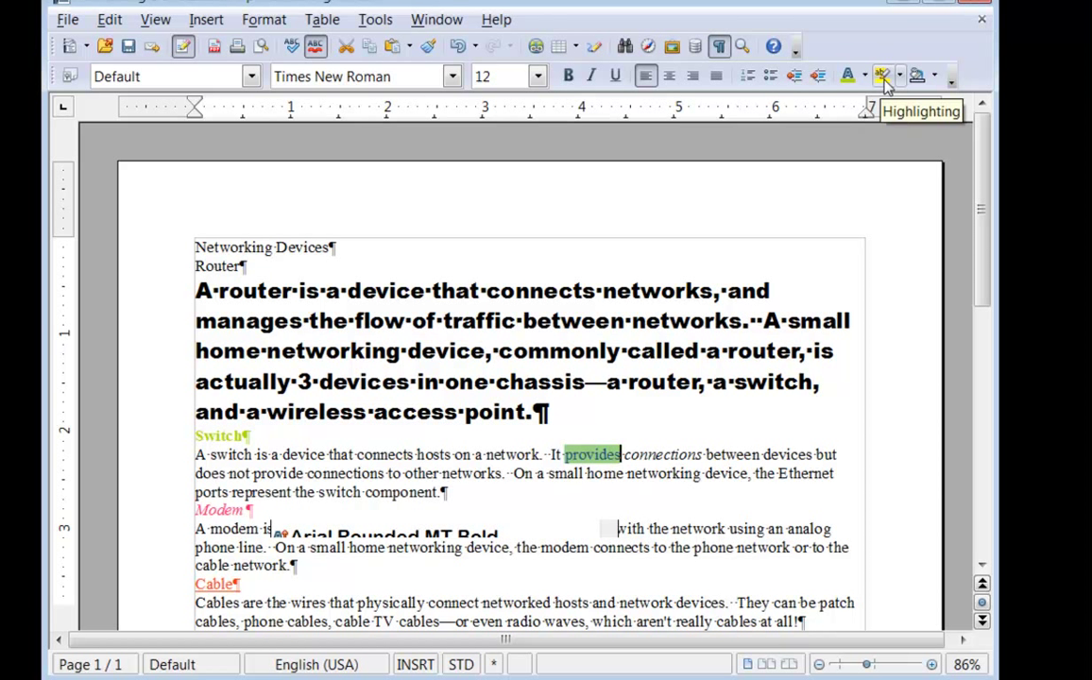
pyautogui.doubleClick(699, 529)
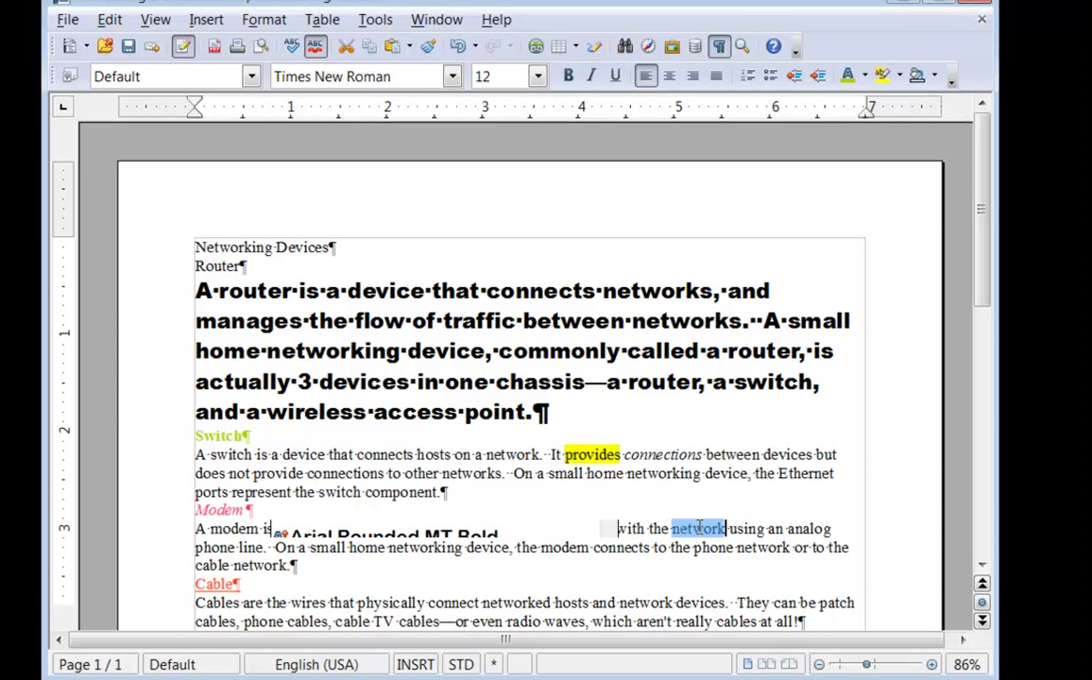
pyautogui.click(899, 76)
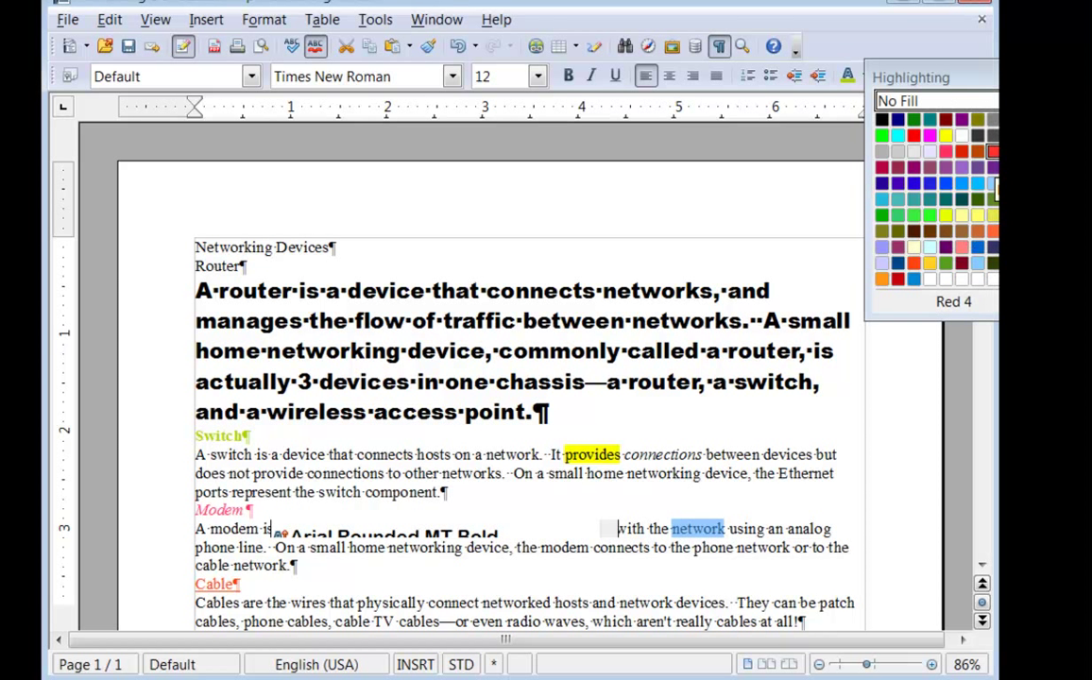
pyautogui.click(993, 151)
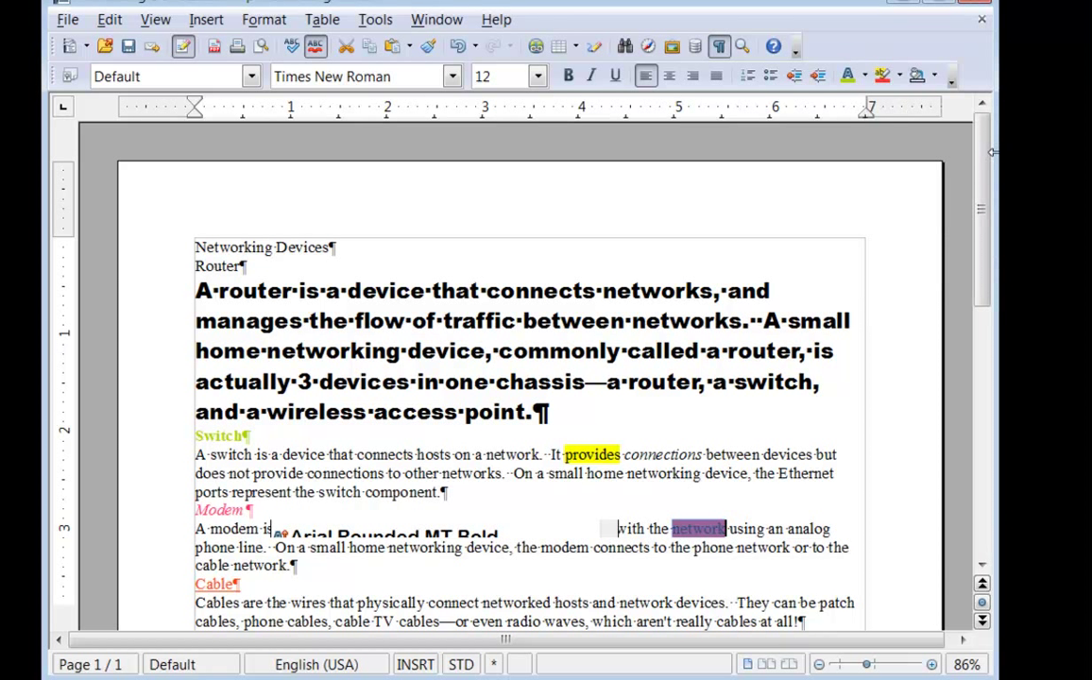
pyautogui.click(782, 527)
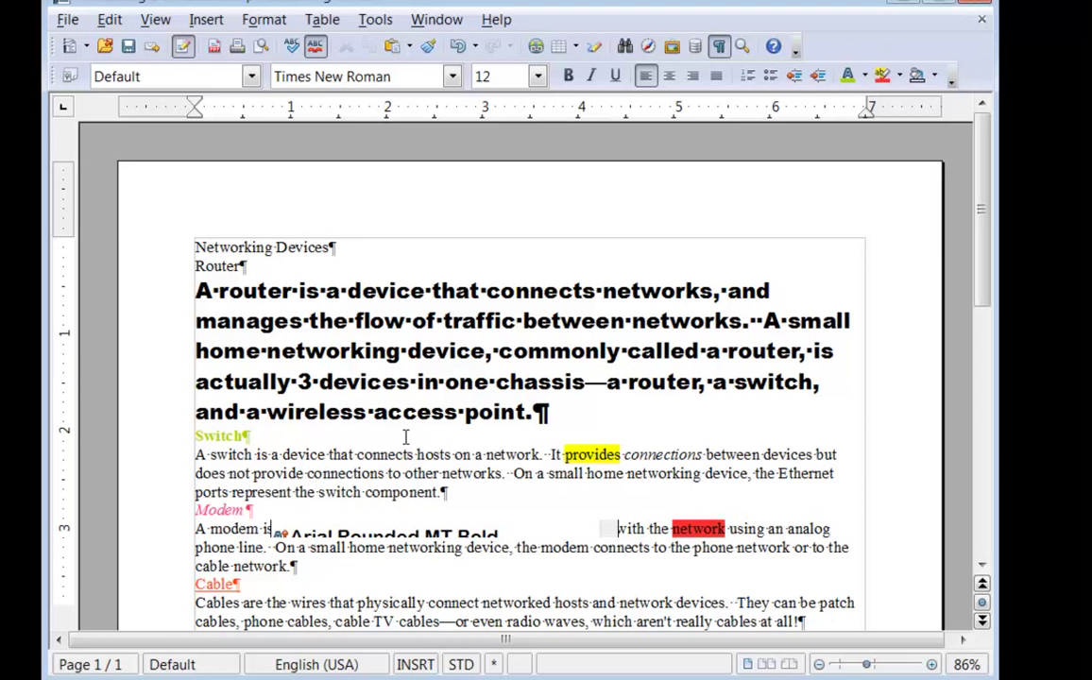
pyautogui.scroll(-3, 401, 419)
pyautogui.scroll(3, 399, 406)
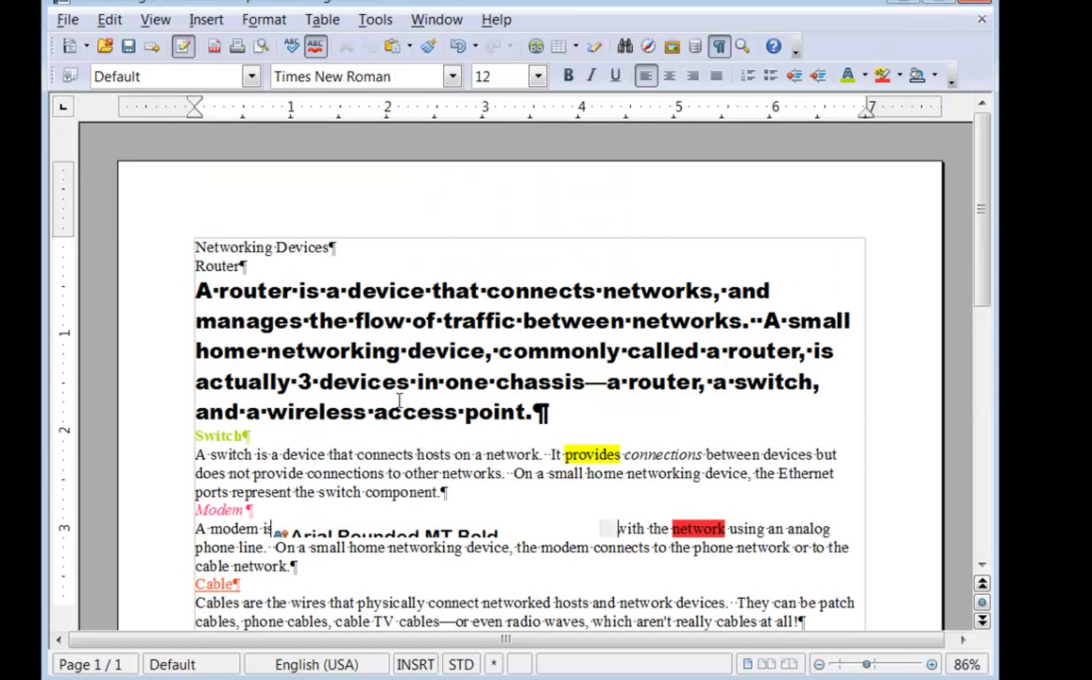